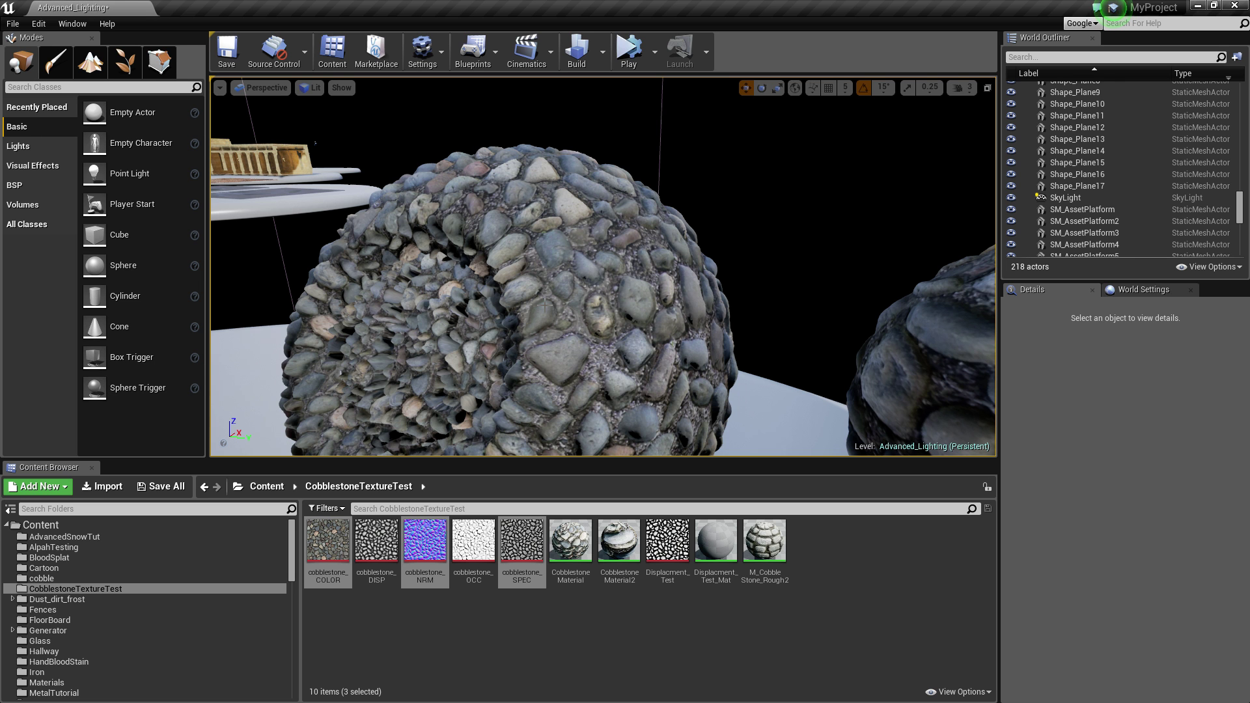
# - Examine the cobblestone-covered preview mesh, sphere and plane in the level from several distances and angles
pyautogui.press('w')
pyautogui.moveTo(588, 281); pyautogui.dragTo(715, 228, button='right')
pyautogui.press('a')
pyautogui.press('d')
pyautogui.press('s')
pyautogui.press('w')
pyautogui.press('a')
pyautogui.press('w')
pyautogui.press('w')
pyautogui.press('s')
pyautogui.press('w')
pyautogui.press('w')
pyautogui.press('s')
pyautogui.press('w')
pyautogui.press('s')
pyautogui.press('w')
pyautogui.press('s')
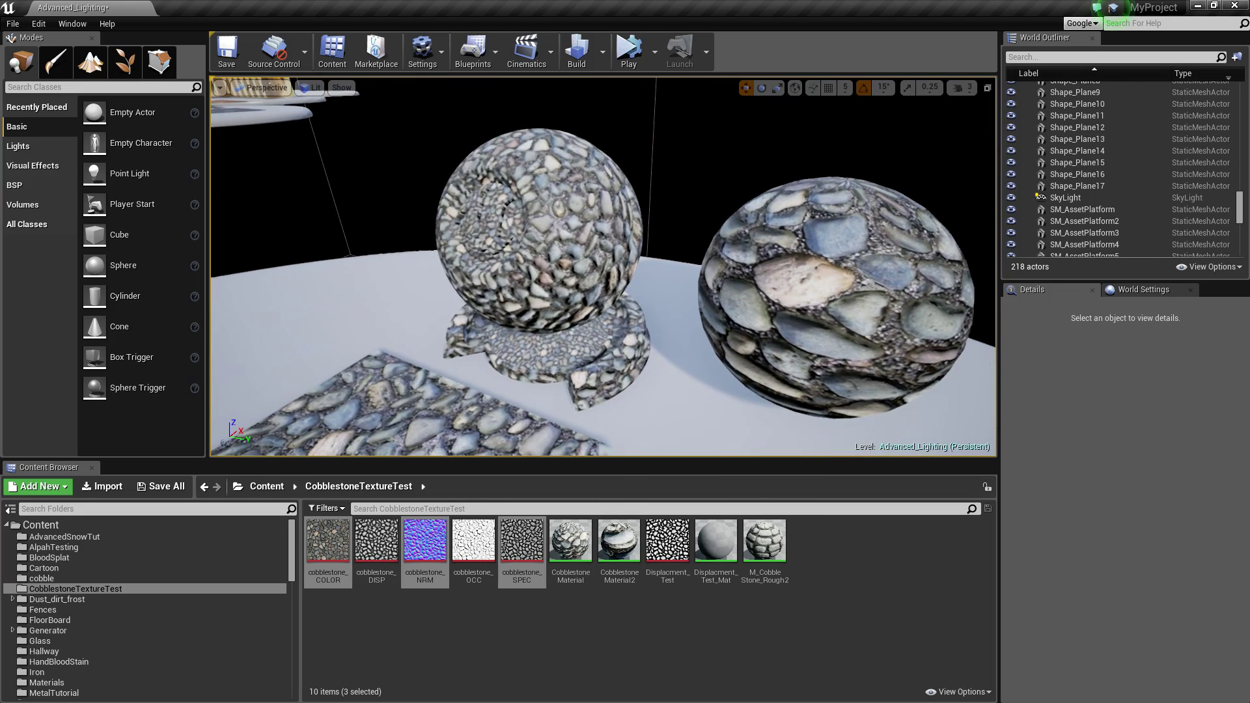
# - Open the NewMaterial assigned to the cobblestone preview mesh and show its preview on a plane
pyautogui.click(566, 253)
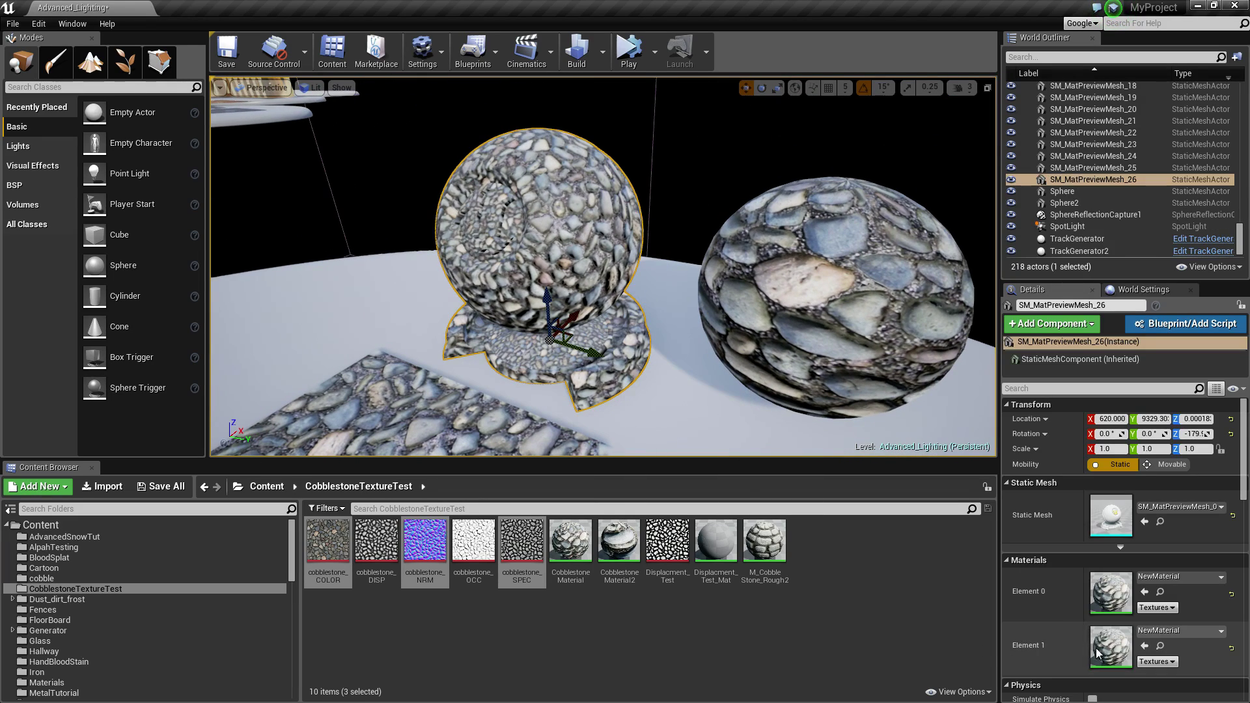
pyautogui.doubleClick(1103, 605)
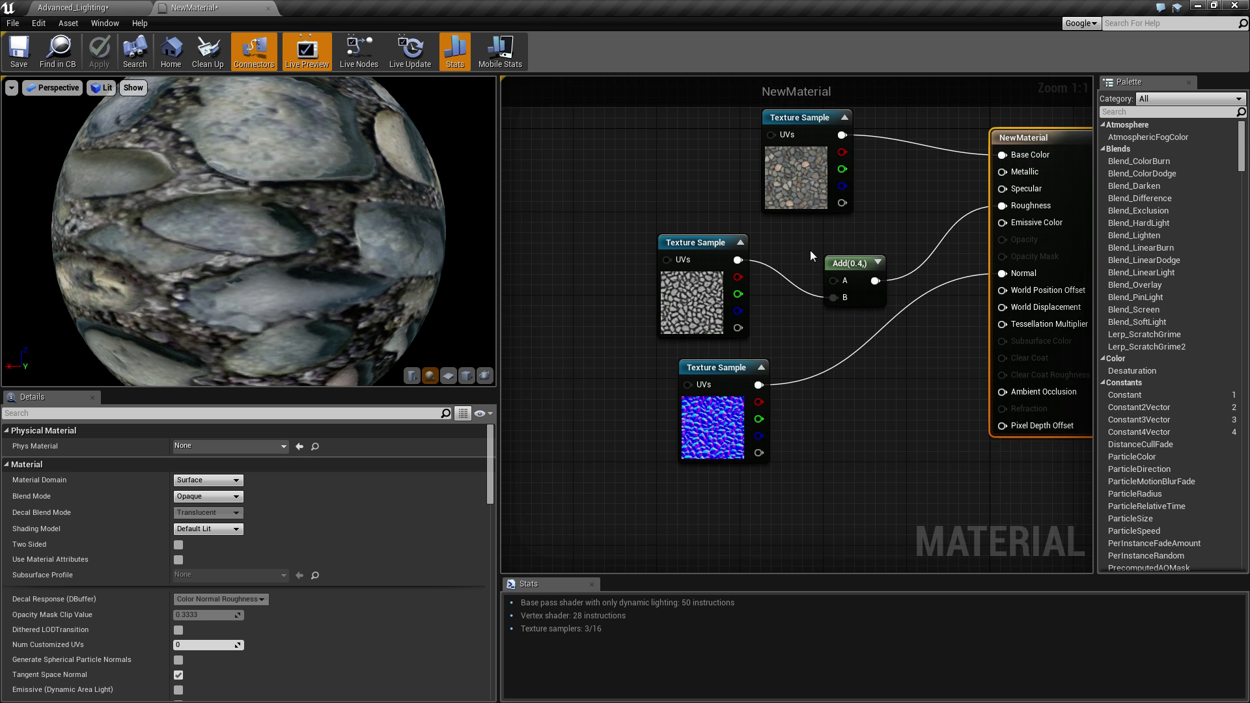
pyautogui.moveTo(814, 280); pyautogui.dragTo(779, 273, button='right')
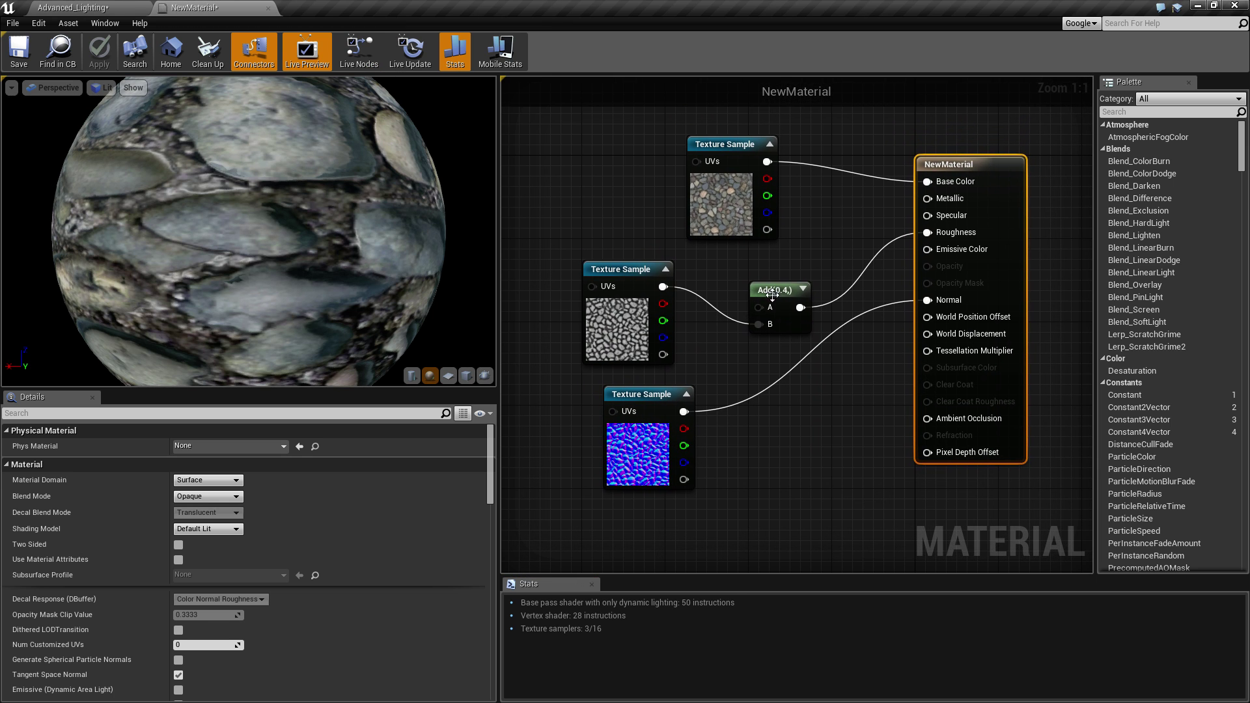
pyautogui.click(787, 274)
pyautogui.moveTo(787, 273); pyautogui.dragTo(759, 264)
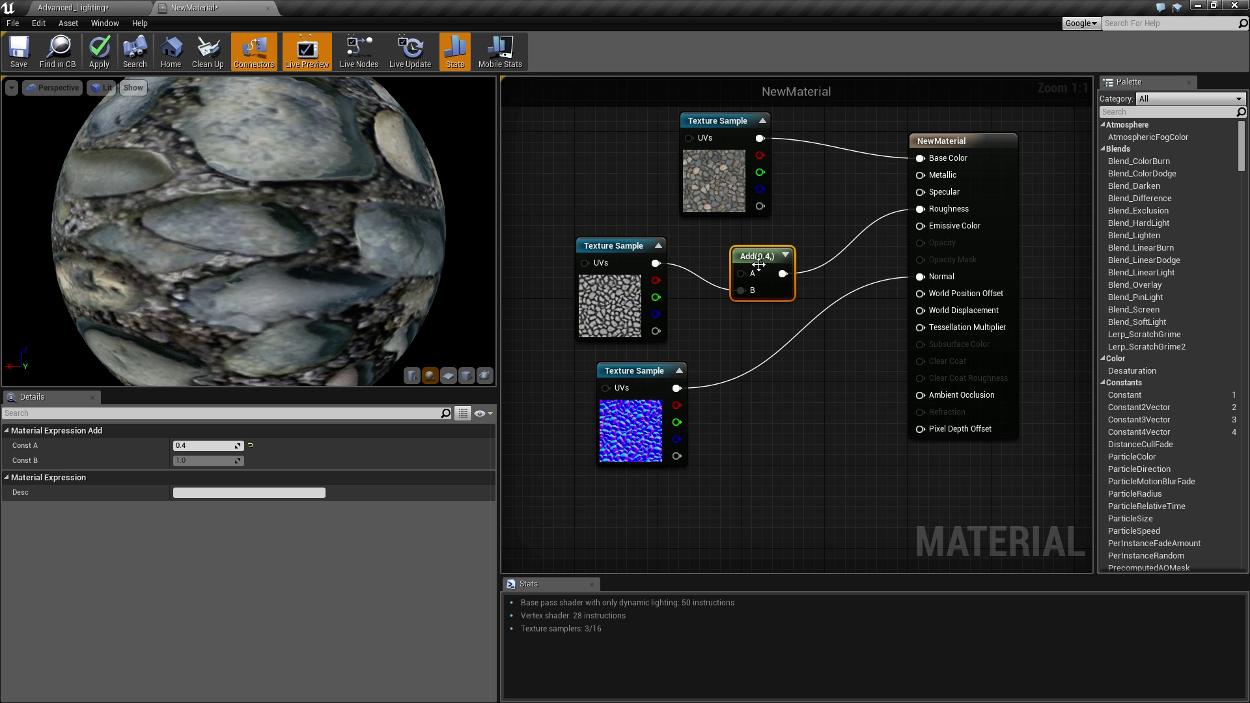
pyautogui.click(447, 375)
pyautogui.moveTo(261, 248); pyautogui.dragTo(231, 222)
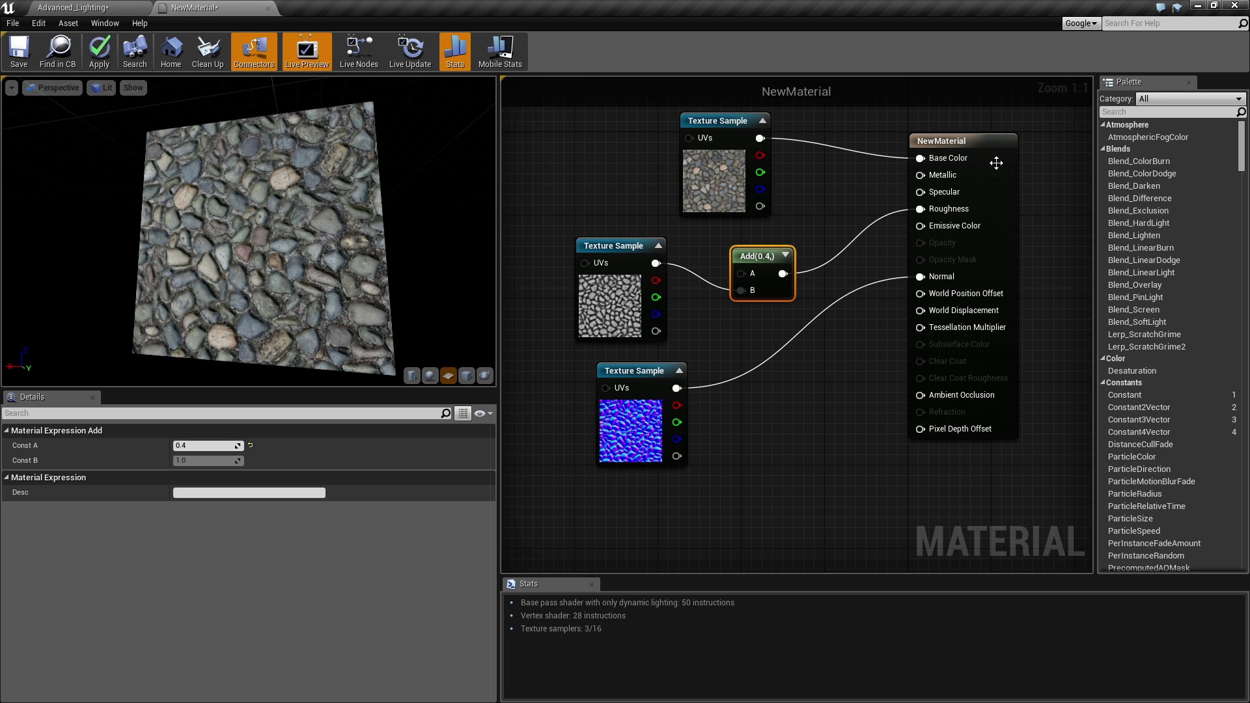
# - Set the D3D11 tessellation mode of the main material node to No Tessellation
pyautogui.click(1000, 142)
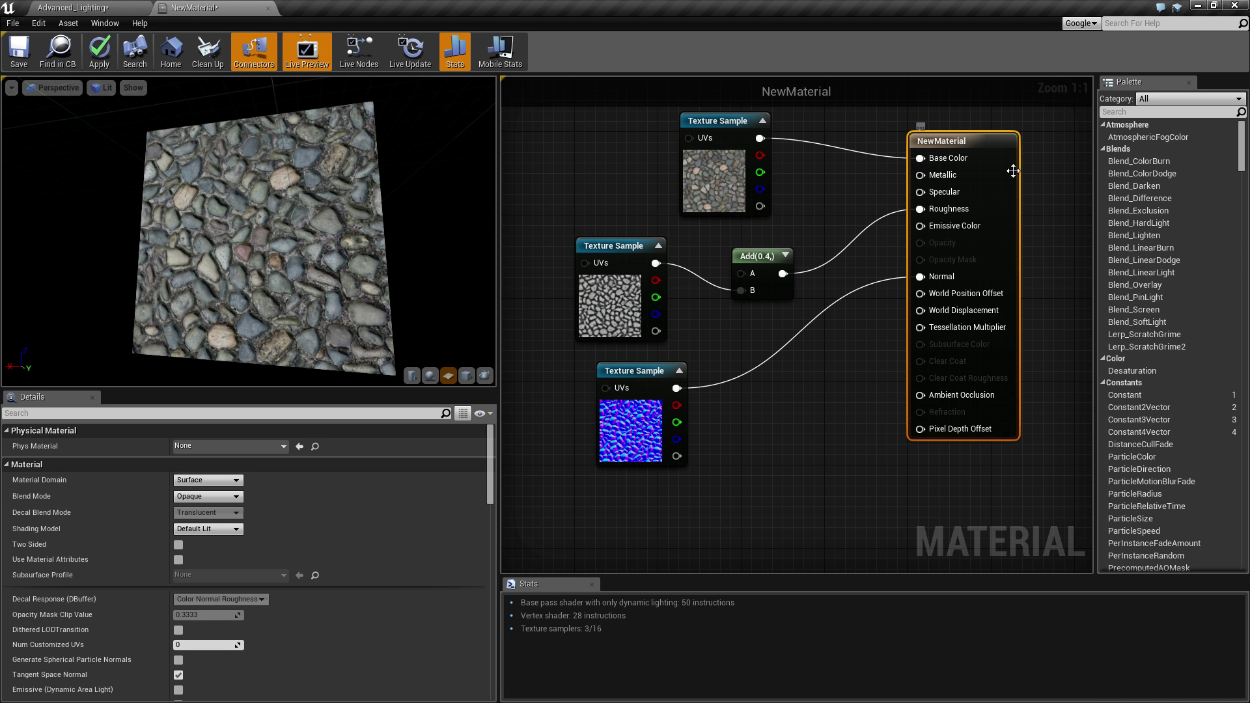
pyautogui.scroll(-15, 321, 610)
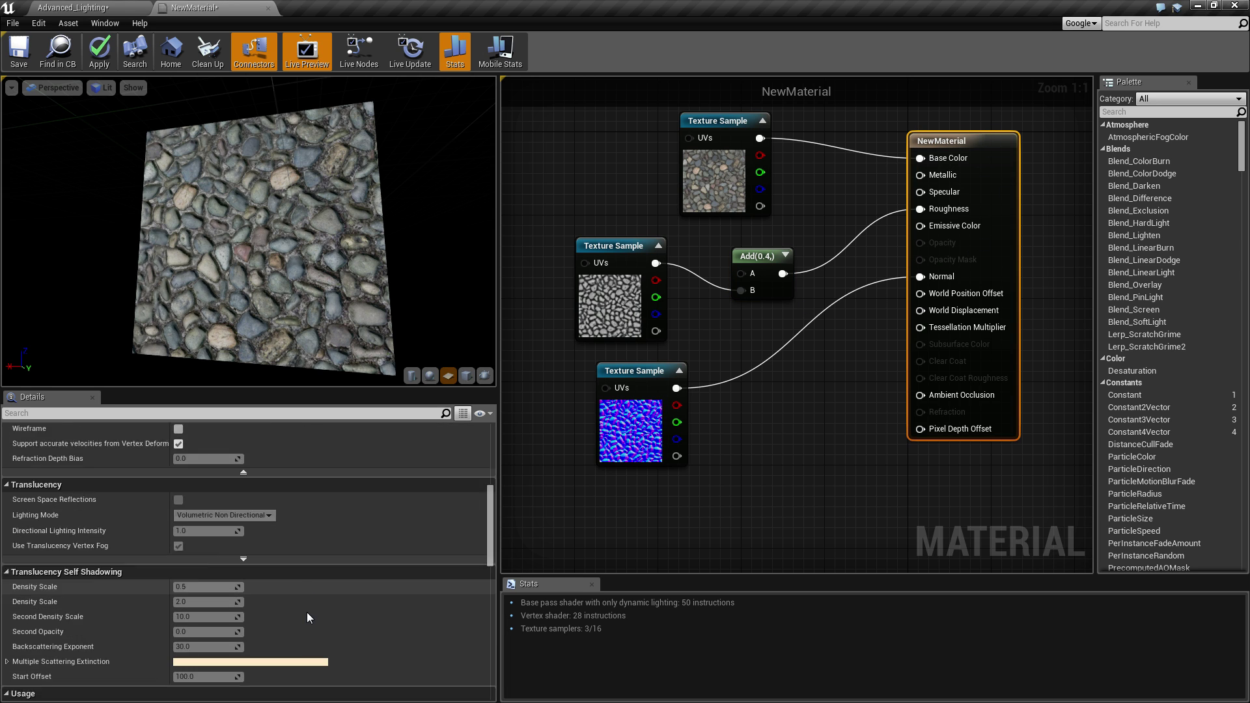
pyautogui.scroll(-3, 307, 612)
pyautogui.click(215, 539)
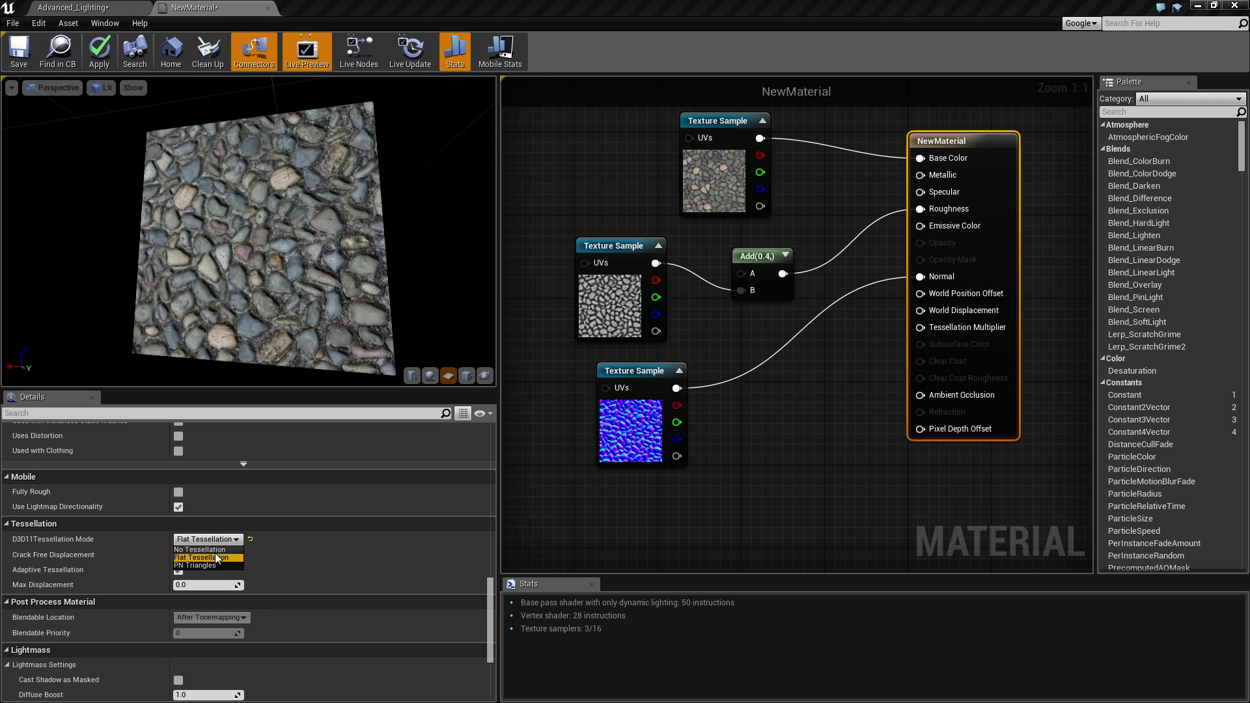
pyautogui.click(216, 549)
pyautogui.click(218, 540)
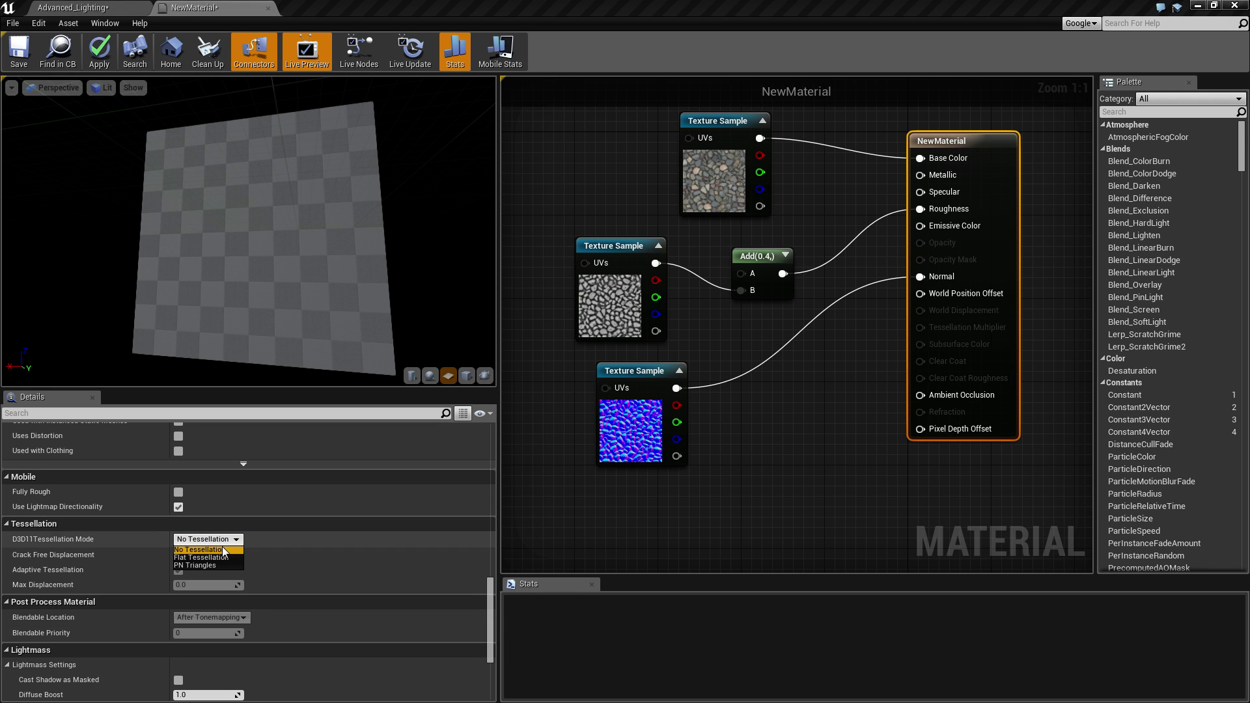
pyautogui.click(220, 549)
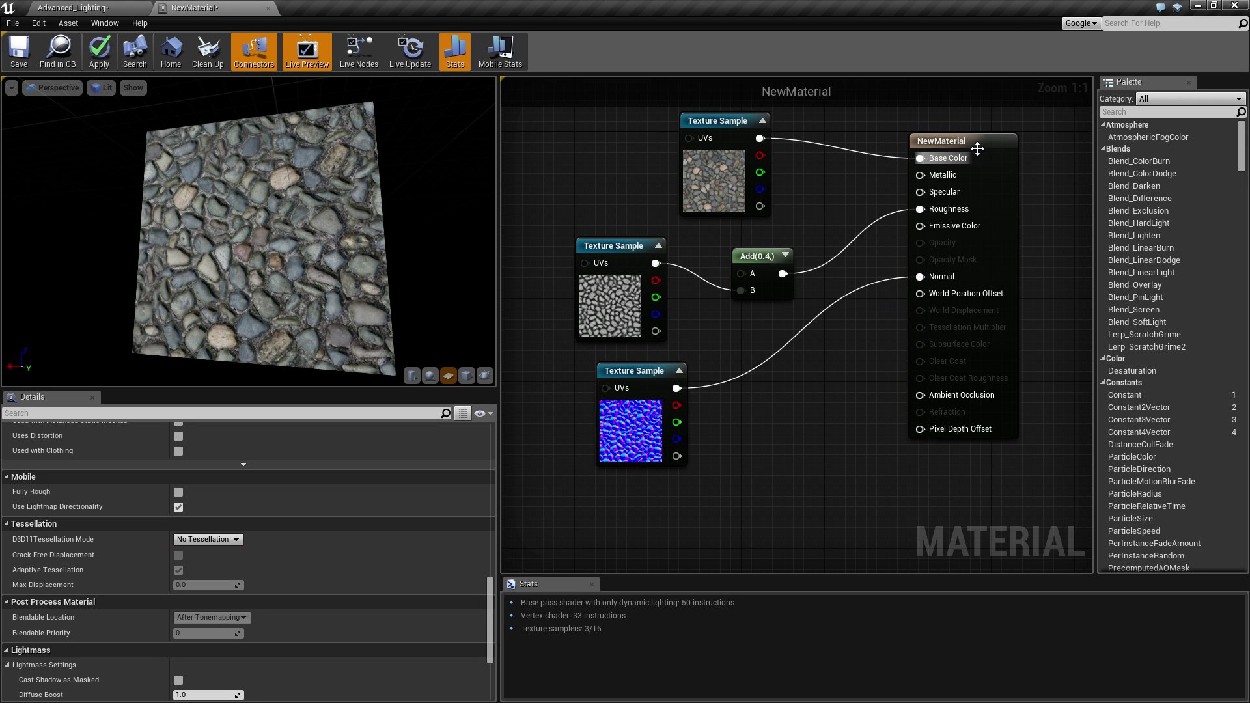
# - Set the material's D3D11 tessellation mode to Flat Tessellation
pyautogui.click(221, 540)
pyautogui.click(224, 557)
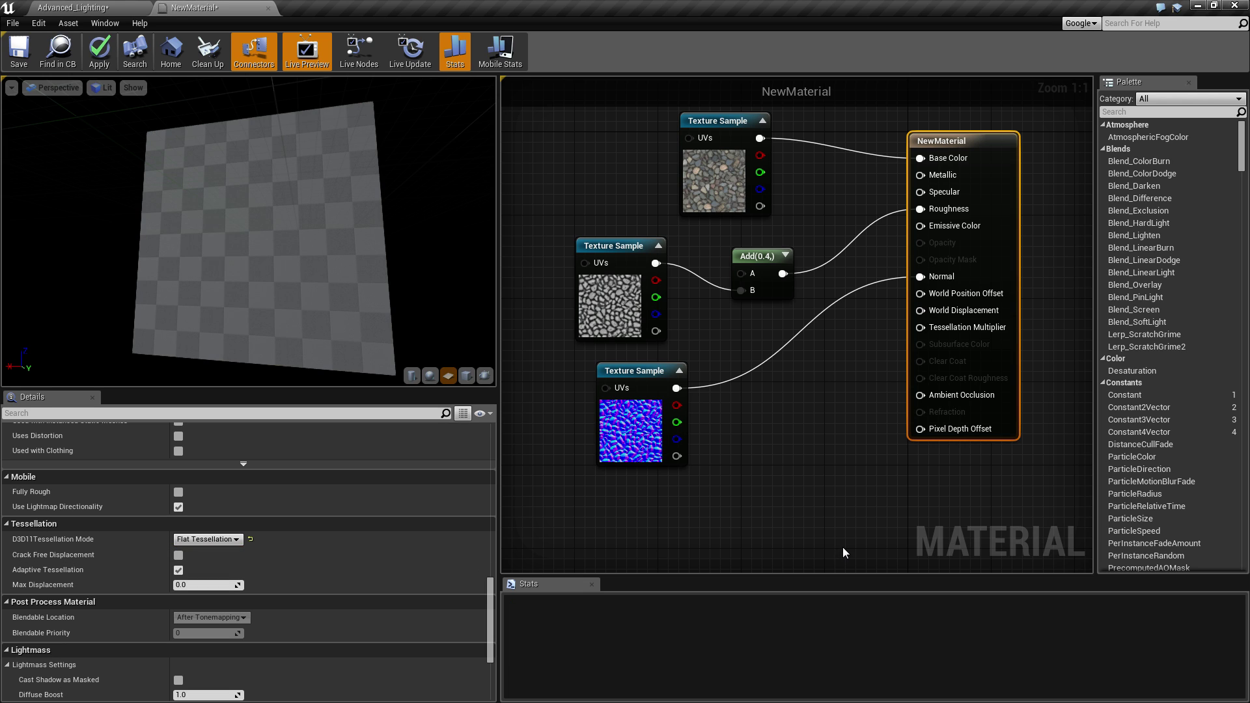
pyautogui.moveTo(834, 498); pyautogui.dragTo(794, 503, button='right')
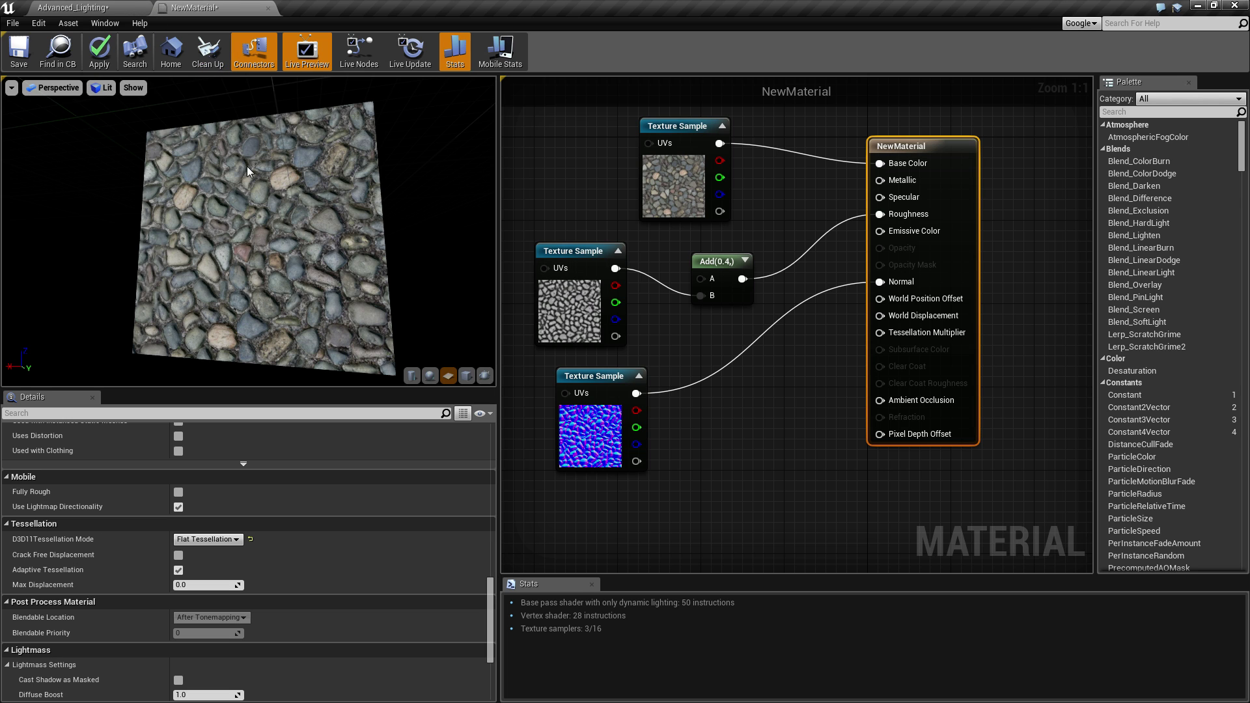
# - Inspect the cobblestone_DISP displacement texture from the CobblestoneTextureTest folder, close it and return to the level
pyautogui.click(91, 7)
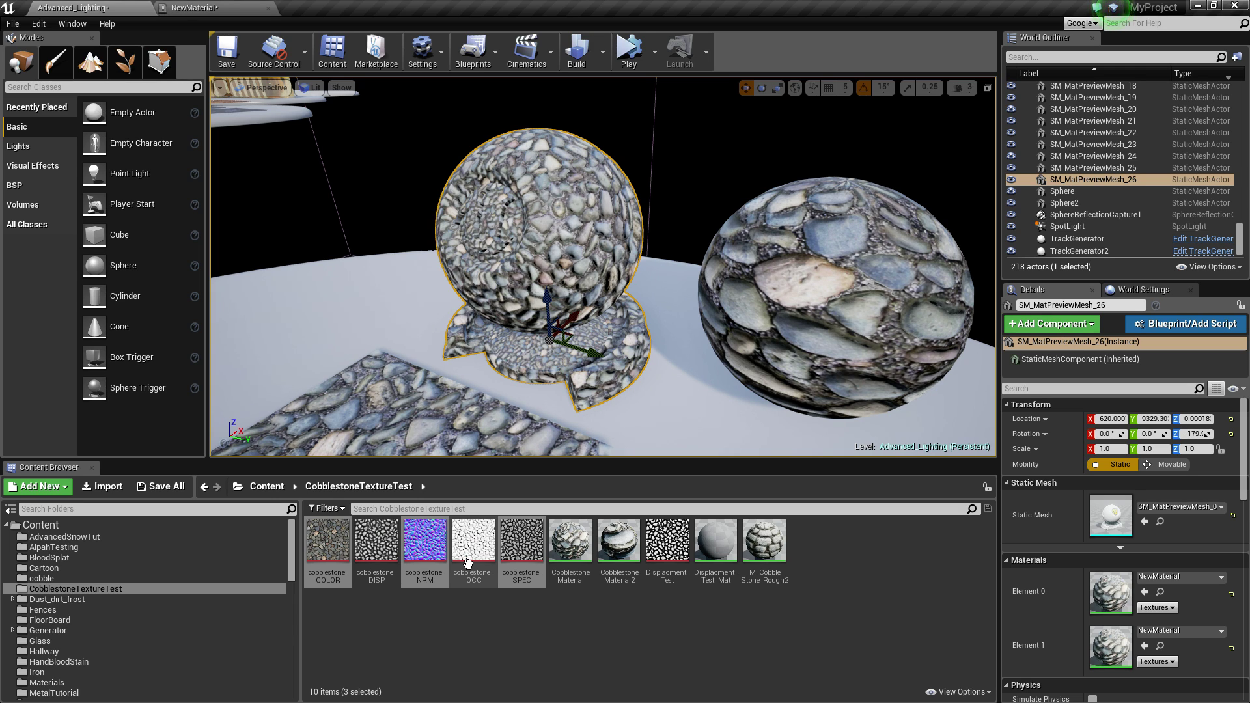
pyautogui.click(388, 578)
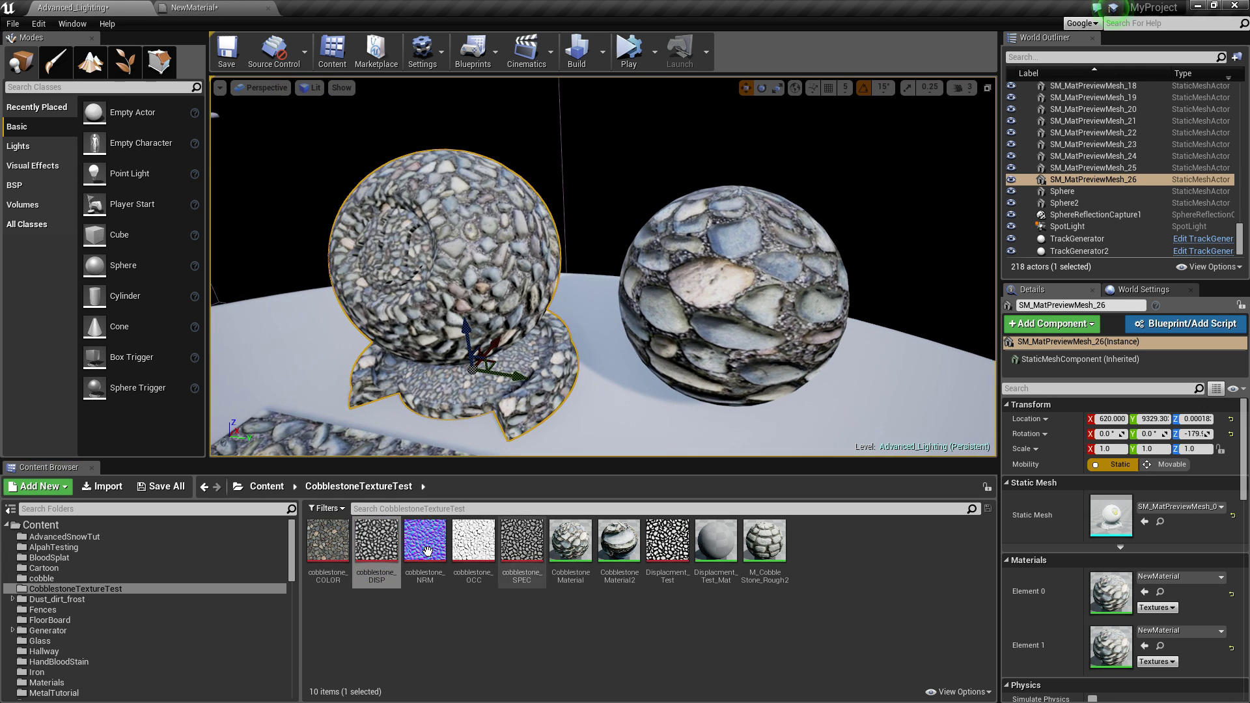
pyautogui.doubleClick(385, 545)
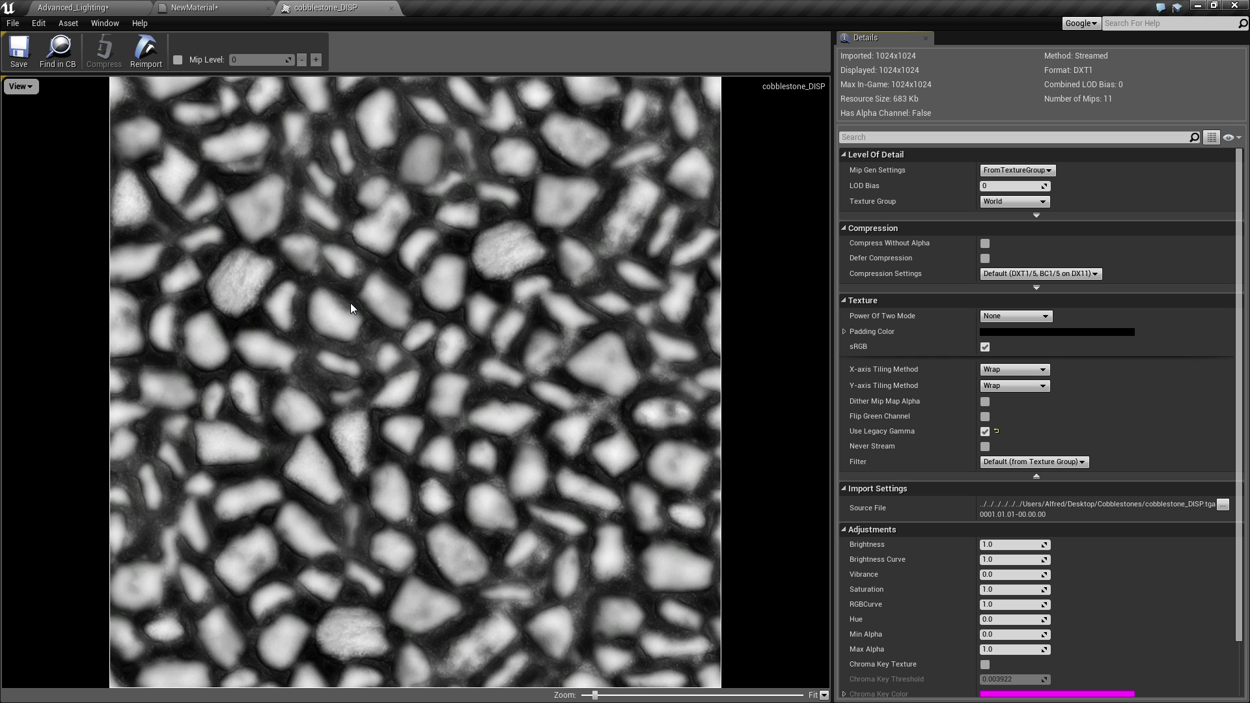
pyautogui.click(390, 7)
pyautogui.click(88, 6)
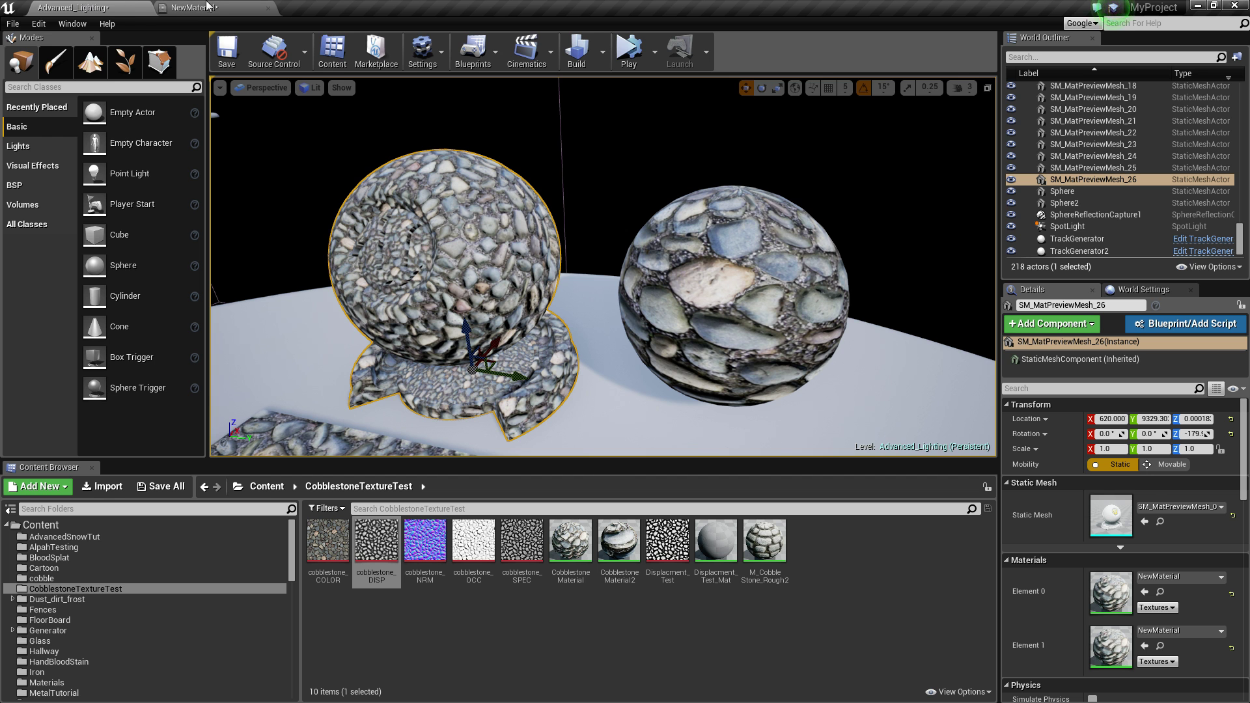
# - Add the cobblestone_DISP texture to the NewMaterial graph as a texture sample below the normal map sample
pyautogui.moveTo(209, 6); pyautogui.dragTo(638, 86)
pyautogui.moveTo(375, 552); pyautogui.dragTo(1192, 257)
pyautogui.moveTo(1098, 94); pyautogui.dragTo(565, 0)
pyautogui.moveTo(623, 232); pyautogui.dragTo(591, 489)
# - Add two Multiply nodes to the material graph, one beside the displacement sample and one above and further along
pyautogui.press('m')
pyautogui.click(731, 431)
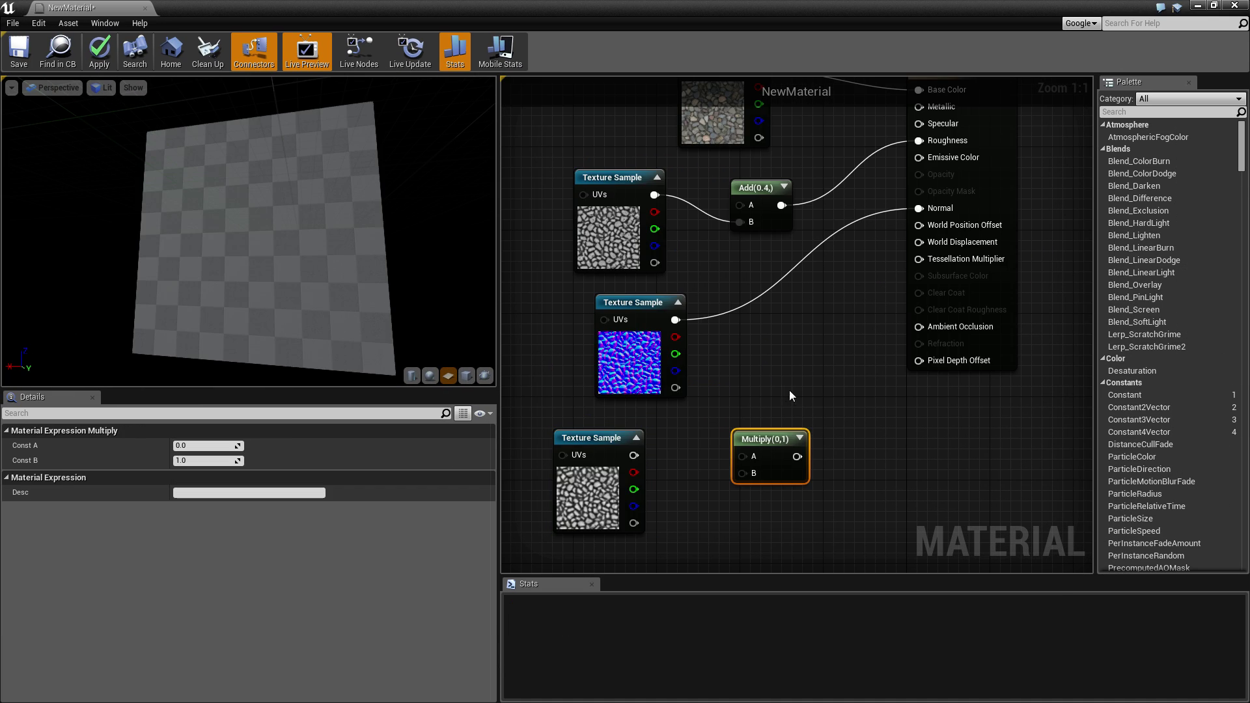
pyautogui.press('m')
pyautogui.click(789, 390)
pyautogui.moveTo(759, 439); pyautogui.dragTo(728, 450)
pyautogui.moveTo(820, 396); pyautogui.dragTo(830, 385)
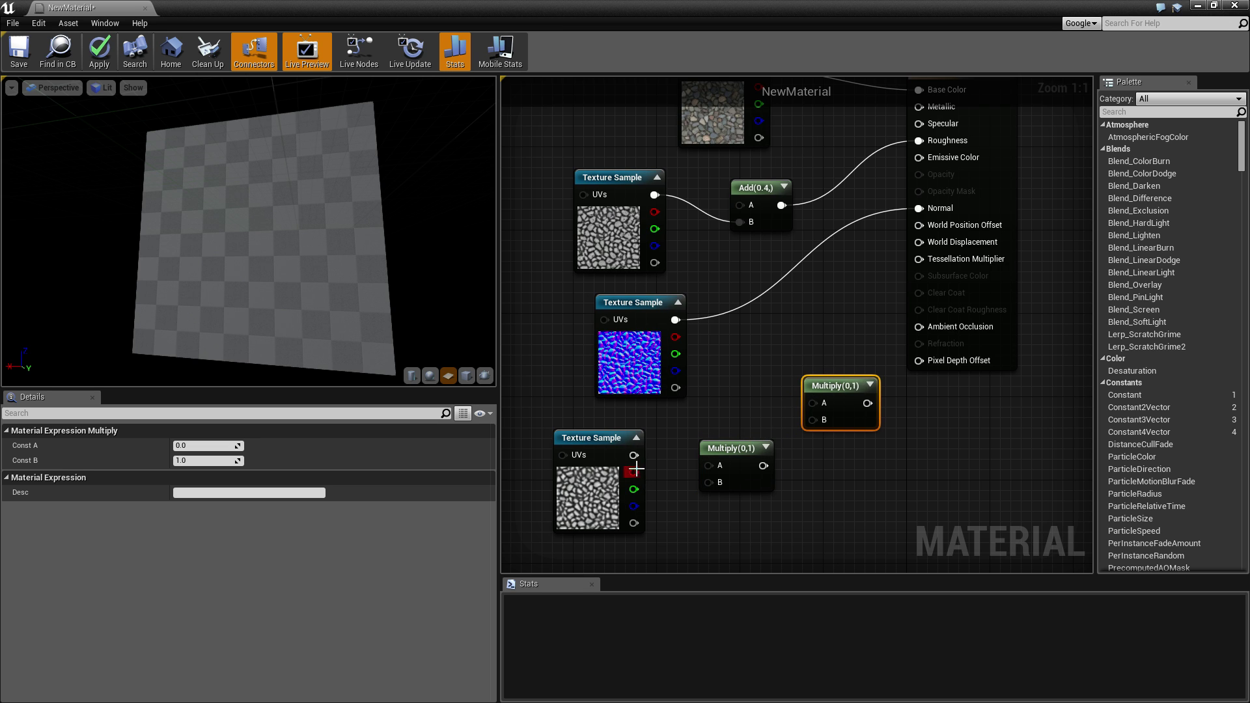
# - Connect the main output of the cobblestone_DISP sample to input A of the nearer Multiply node
pyautogui.moveTo(634, 455); pyautogui.dragTo(707, 464)
pyautogui.moveTo(605, 444); pyautogui.dragTo(553, 444)
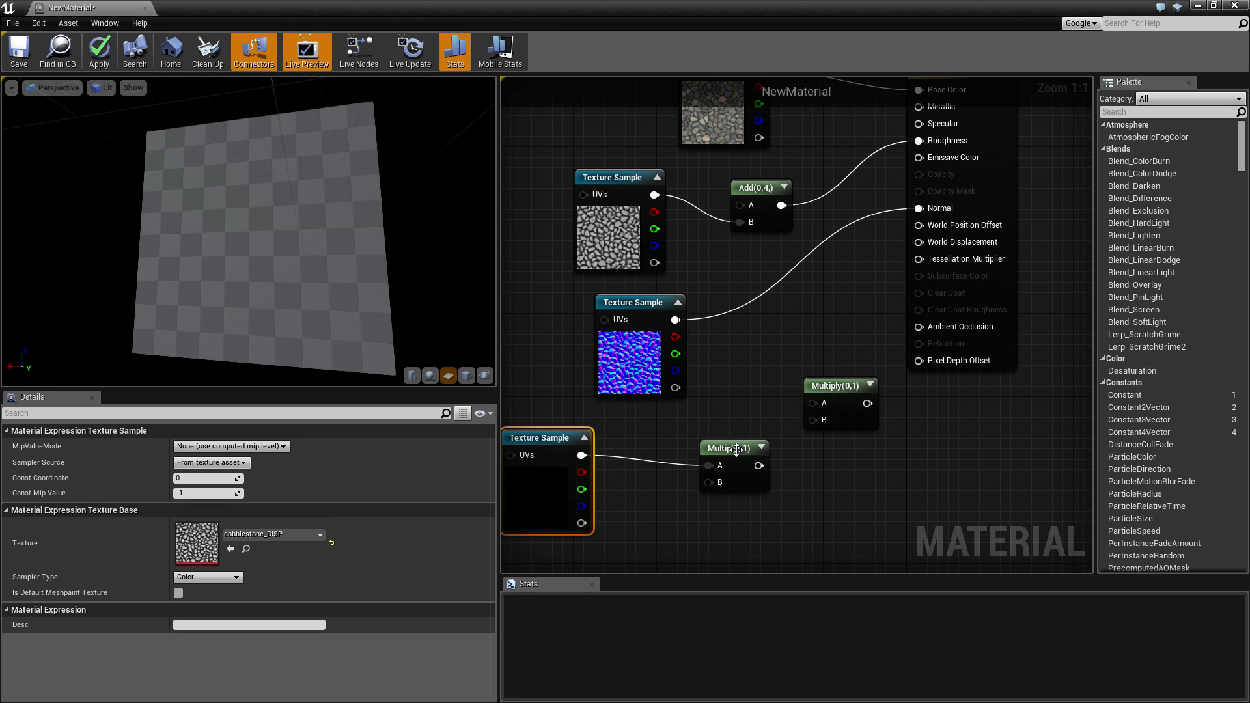
pyautogui.moveTo(736, 450); pyautogui.dragTo(725, 418)
# - Add a Constant node with the value 5 and connect it to input B of the Multiply node fed by the displacement texture
pyautogui.moveTo(651, 524); pyautogui.dragTo(692, 491, button='right')
pyautogui.click(693, 493)
pyautogui.press('1')
pyautogui.click(681, 490)
pyautogui.moveTo(700, 512); pyautogui.dragTo(738, 417)
pyautogui.click(205, 445)
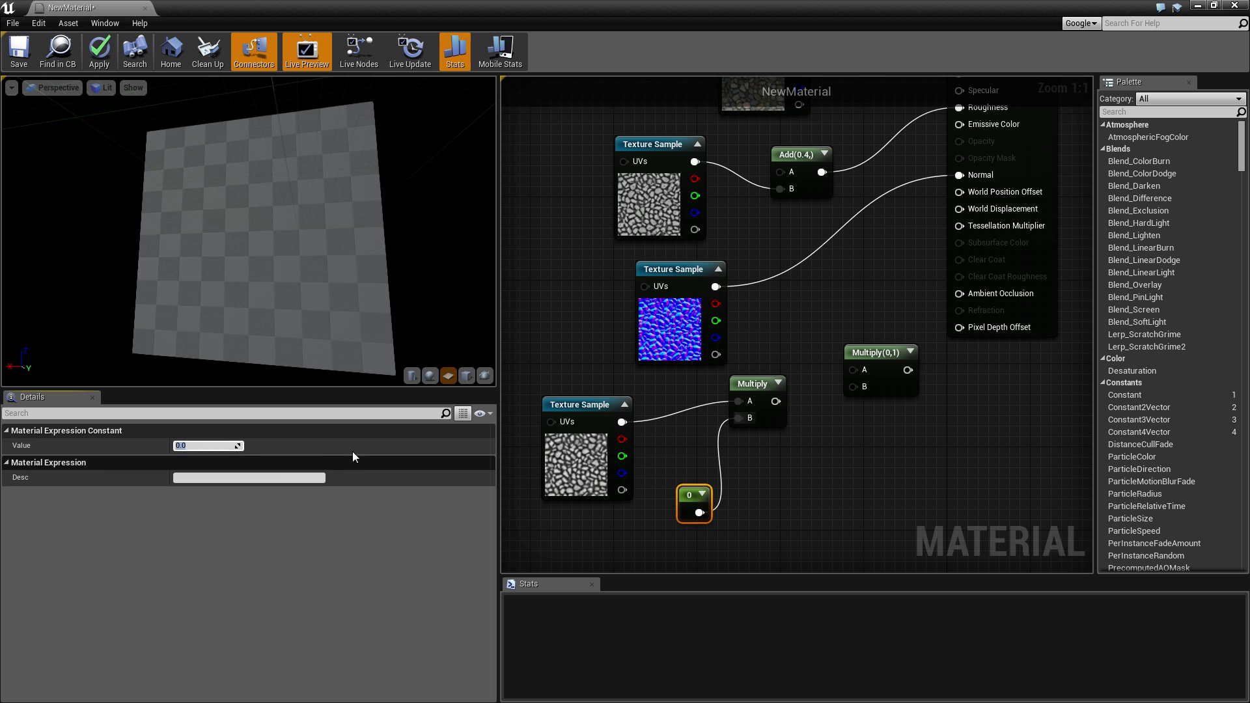
pyautogui.press('Return')
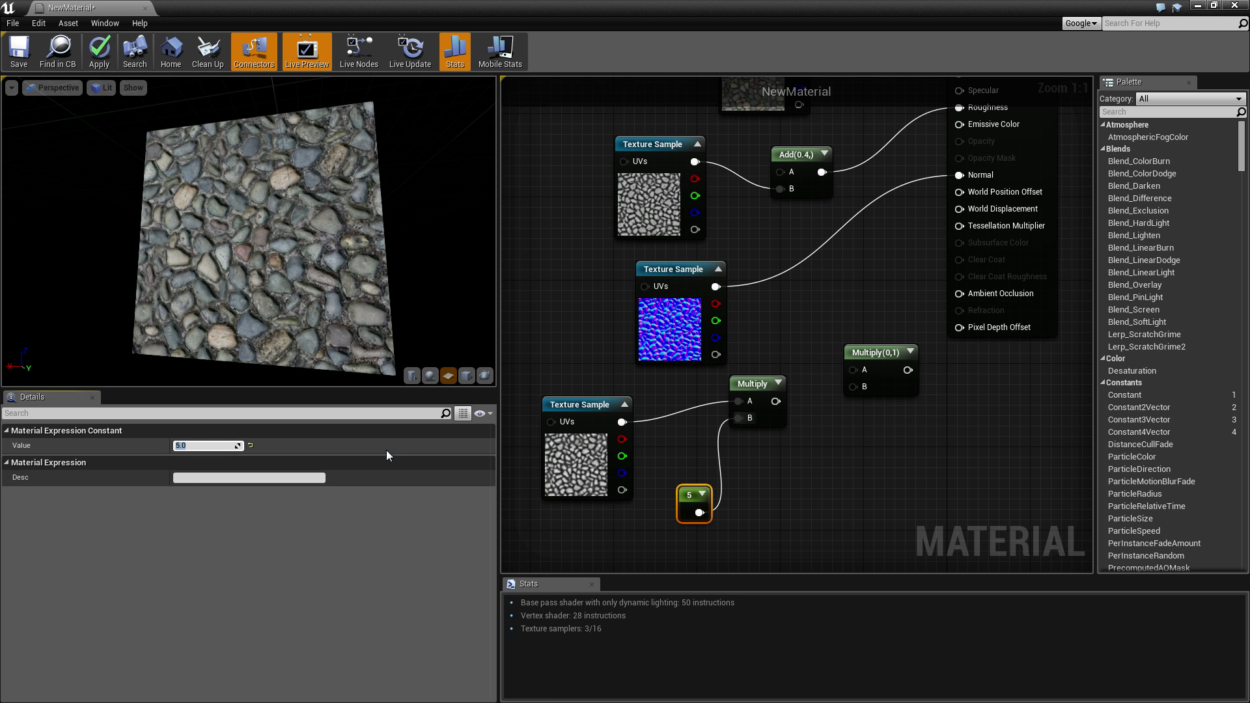
# - Connect the output of the first Multiply node to input B of the second Multiply node
pyautogui.moveTo(898, 431); pyautogui.dragTo(795, 472, button='right')
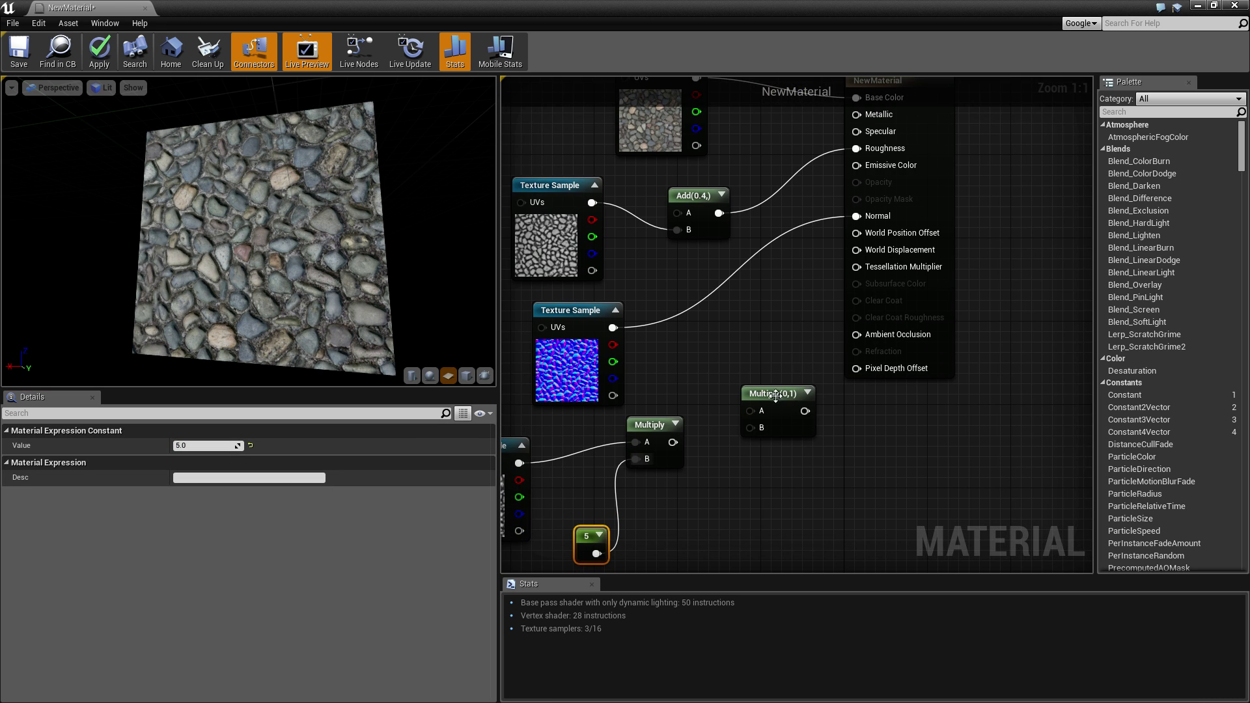
pyautogui.moveTo(775, 393); pyautogui.dragTo(743, 331)
pyautogui.moveTo(672, 442); pyautogui.dragTo(778, 373)
# - Add a VertexNormalWS node and connect it to input A of the second Multiply node, moving the texture samples aside
pyautogui.click(1128, 112)
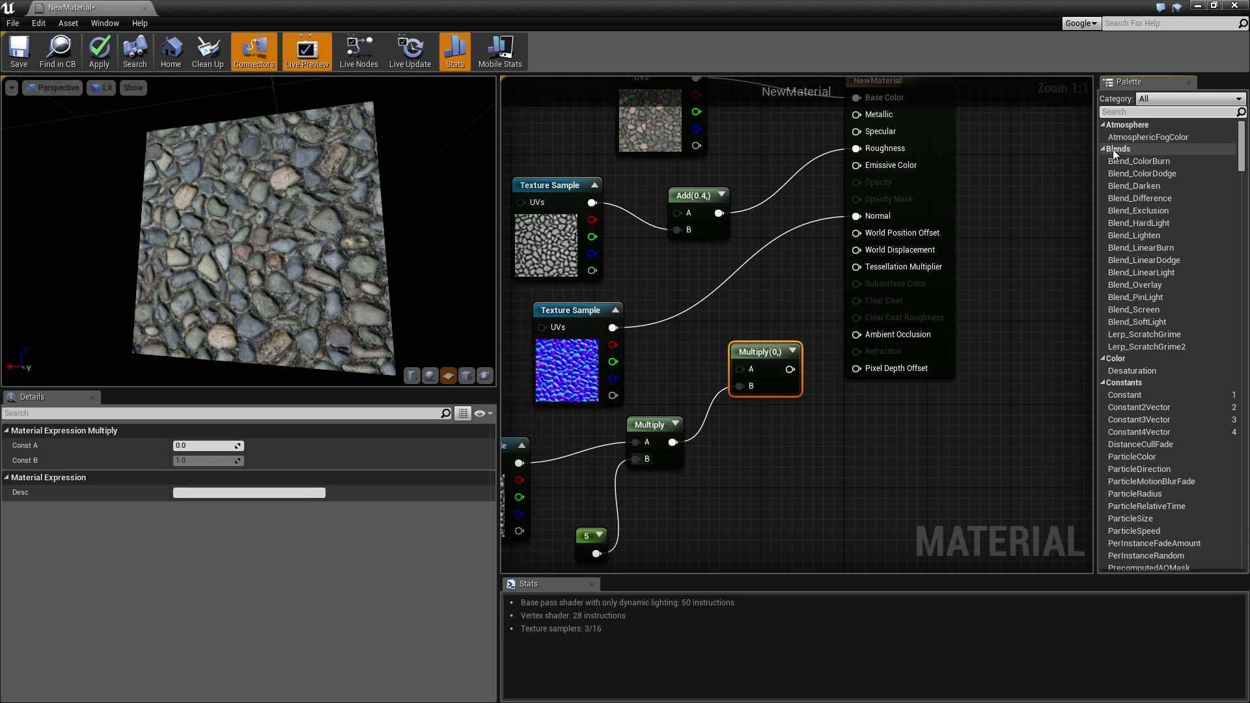
pyautogui.write('vertex')
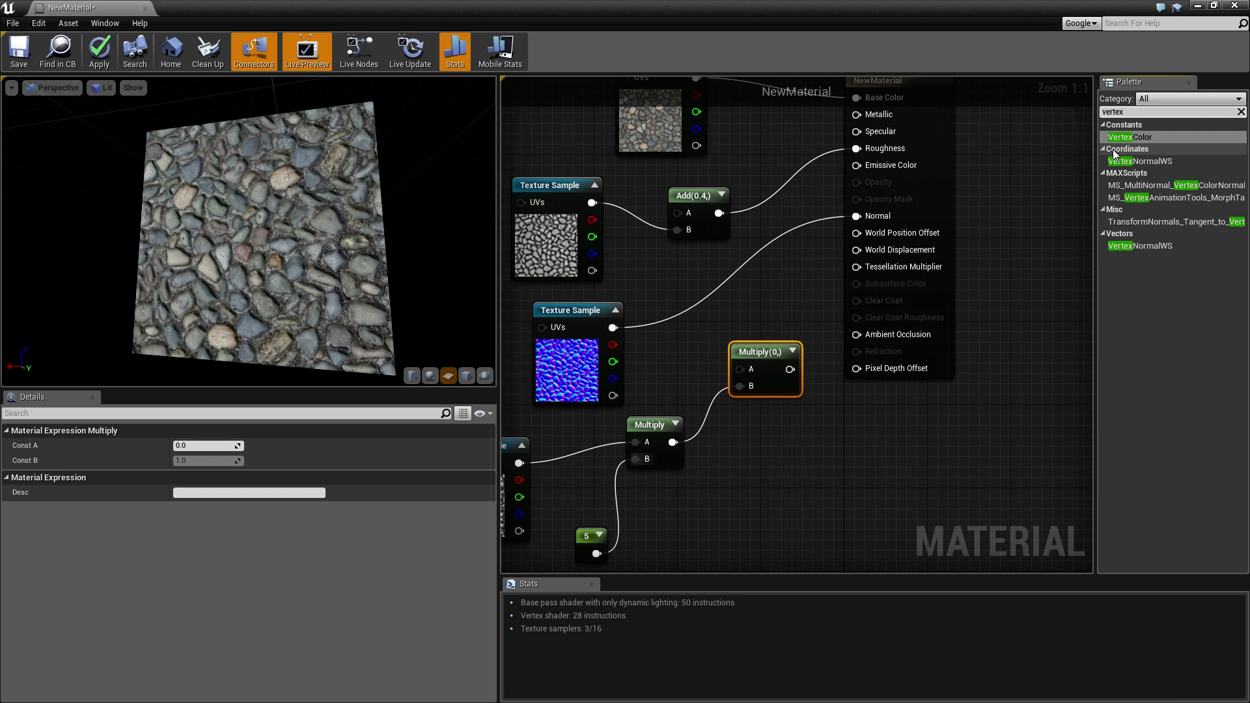
pyautogui.moveTo(1139, 160); pyautogui.dragTo(642, 294)
pyautogui.moveTo(566, 375); pyautogui.dragTo(645, 342, button='right')
pyautogui.moveTo(665, 317); pyautogui.dragTo(549, 285)
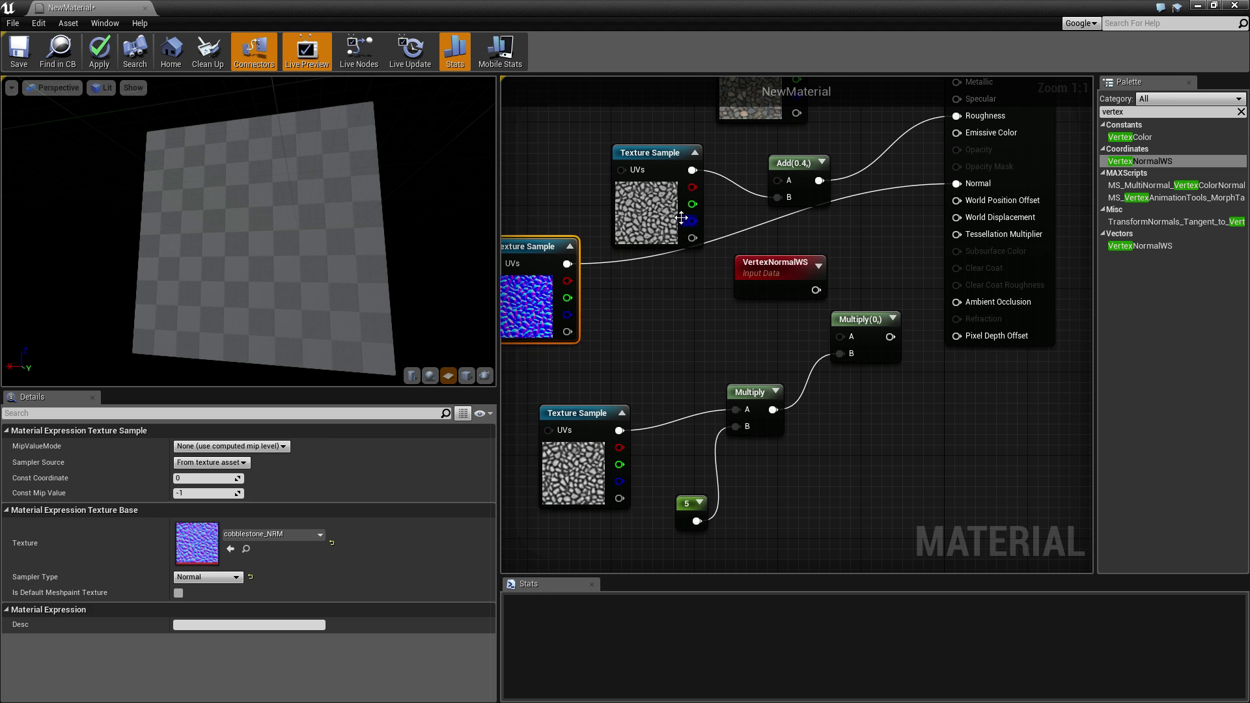
pyautogui.moveTo(682, 218); pyautogui.dragTo(598, 198)
pyautogui.moveTo(752, 281); pyautogui.dragTo(843, 338)
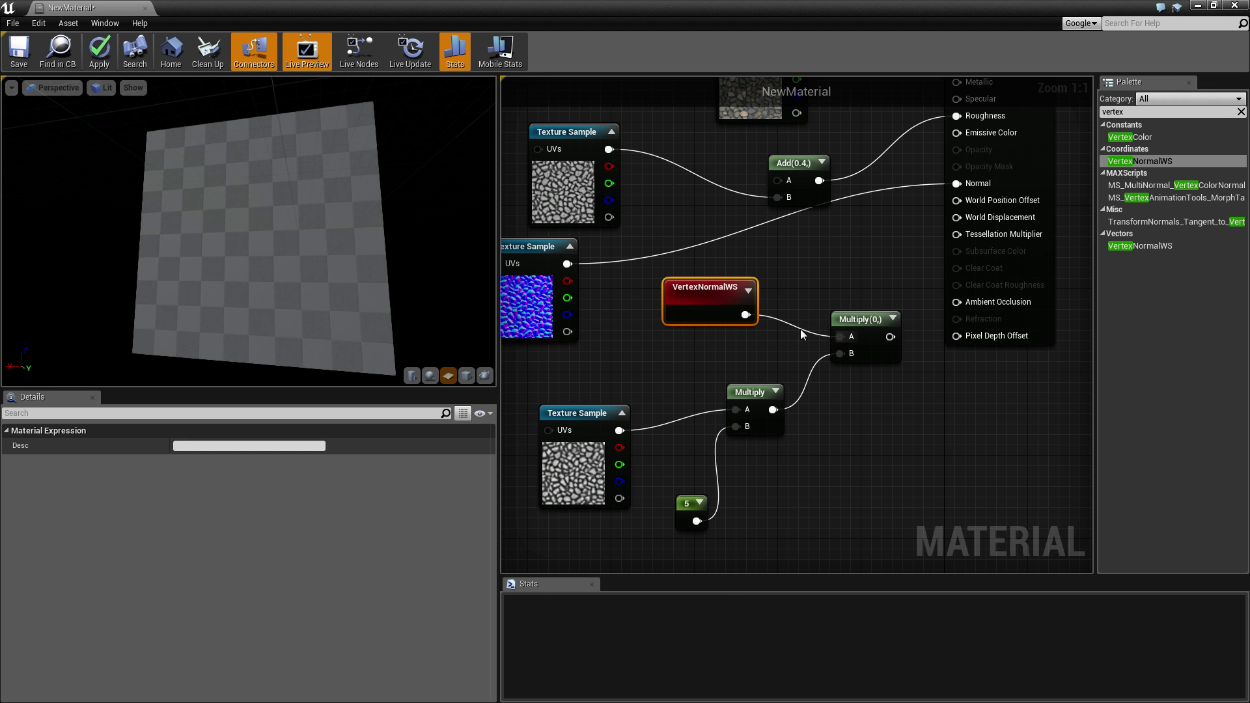
pyautogui.moveTo(729, 301); pyautogui.dragTo(687, 321)
# - Connect the output of the second Multiply node to the material's World Displacement input
pyautogui.moveTo(890, 337); pyautogui.dragTo(817, 336, button='right')
pyautogui.moveTo(810, 336); pyautogui.dragTo(910, 218)
pyautogui.moveTo(782, 319); pyautogui.dragTo(741, 282)
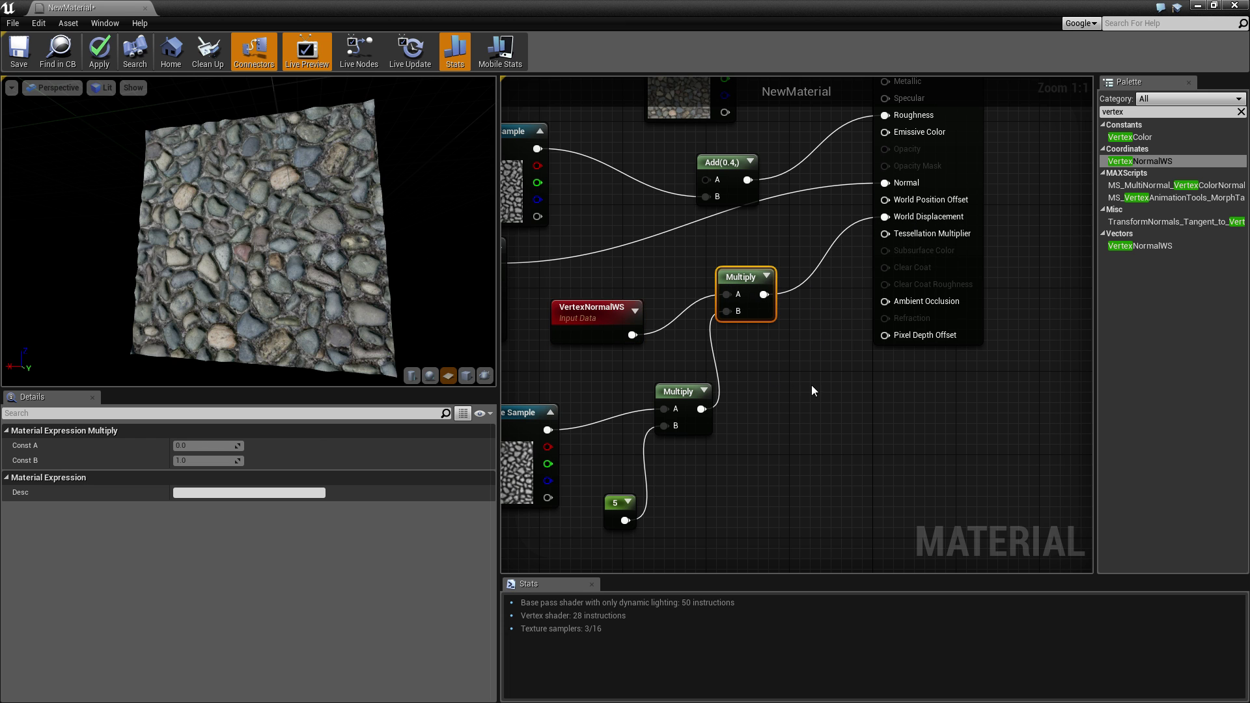
pyautogui.moveTo(267, 249); pyautogui.dragTo(267, 313, button='right')
pyautogui.moveTo(267, 249)
pyautogui.mouseDown()
pyautogui.moveTo(371, 248)
pyautogui.moveTo(270, 251)
pyautogui.mouseUp()
# - Add a Constant node with the value 2 and connect it to the material's Tessellation Multiplier input
pyautogui.click(775, 343)
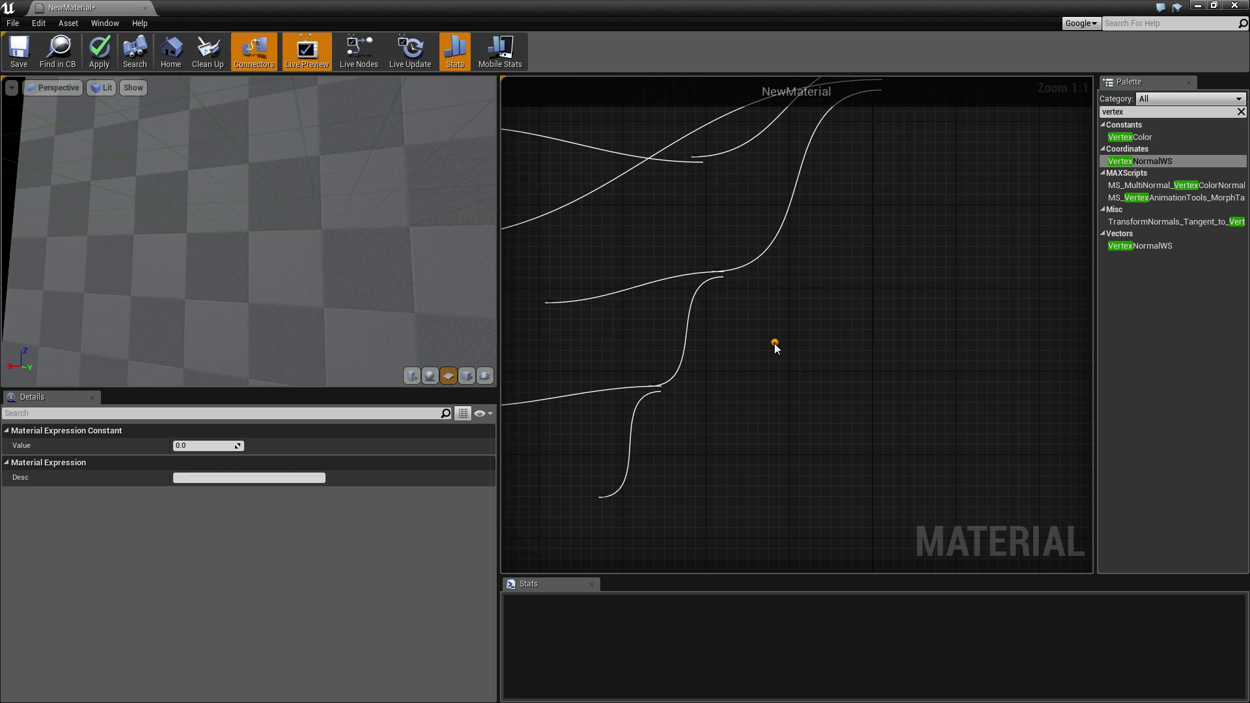
pyautogui.moveTo(796, 369); pyautogui.dragTo(909, 233)
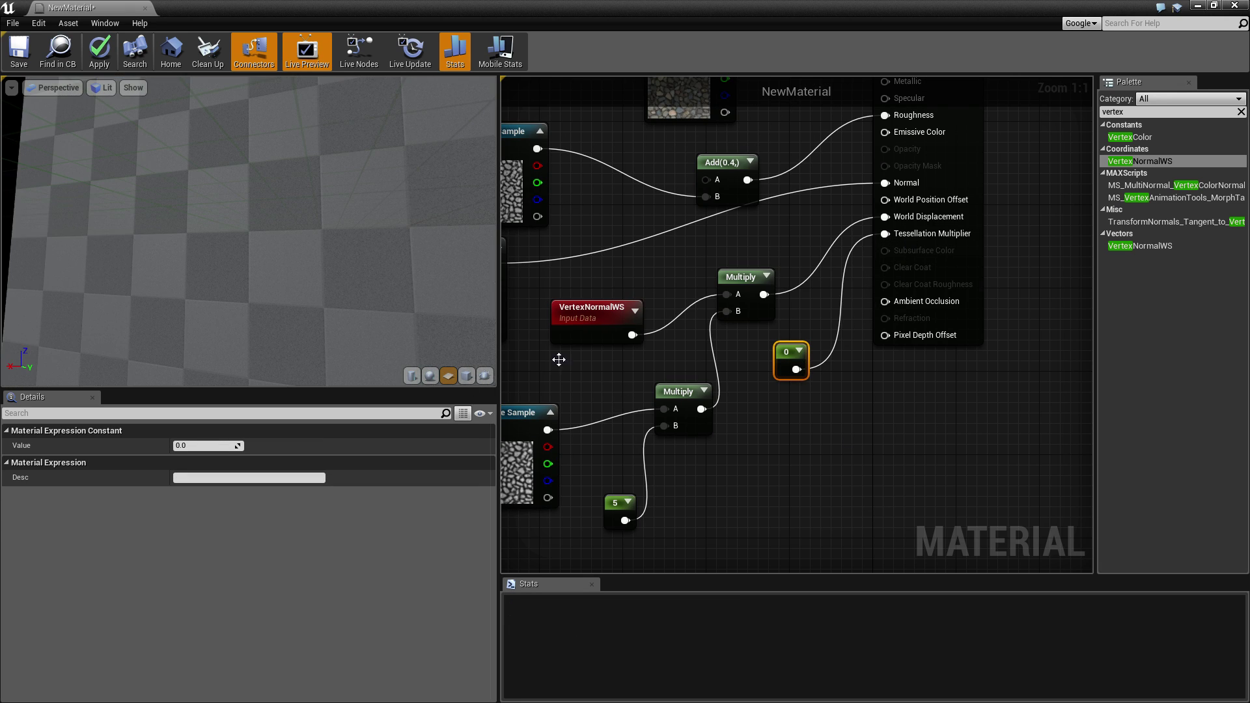
pyautogui.click(218, 435)
pyautogui.click(219, 444)
pyautogui.click(221, 434)
pyautogui.click(215, 446)
pyautogui.write('2')
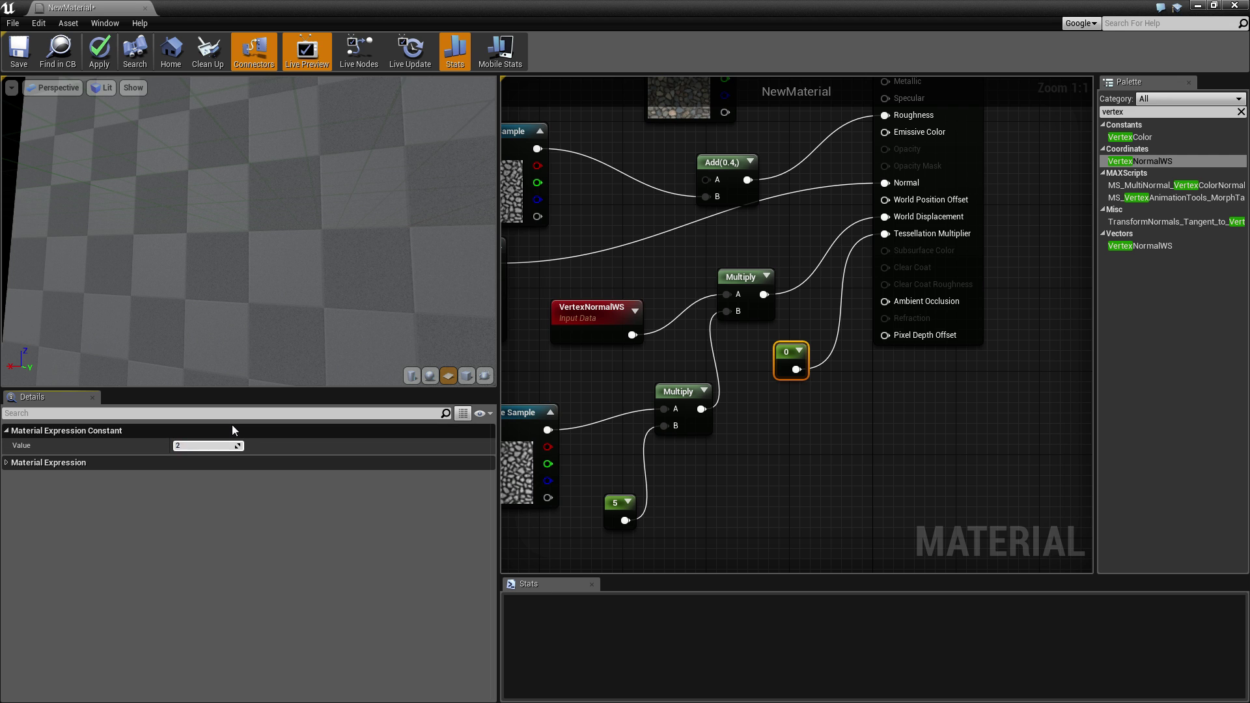
# - Apply the changes to NewMaterial, close it and inspect the cobblestone plane up close in the level
pyautogui.click(103, 52)
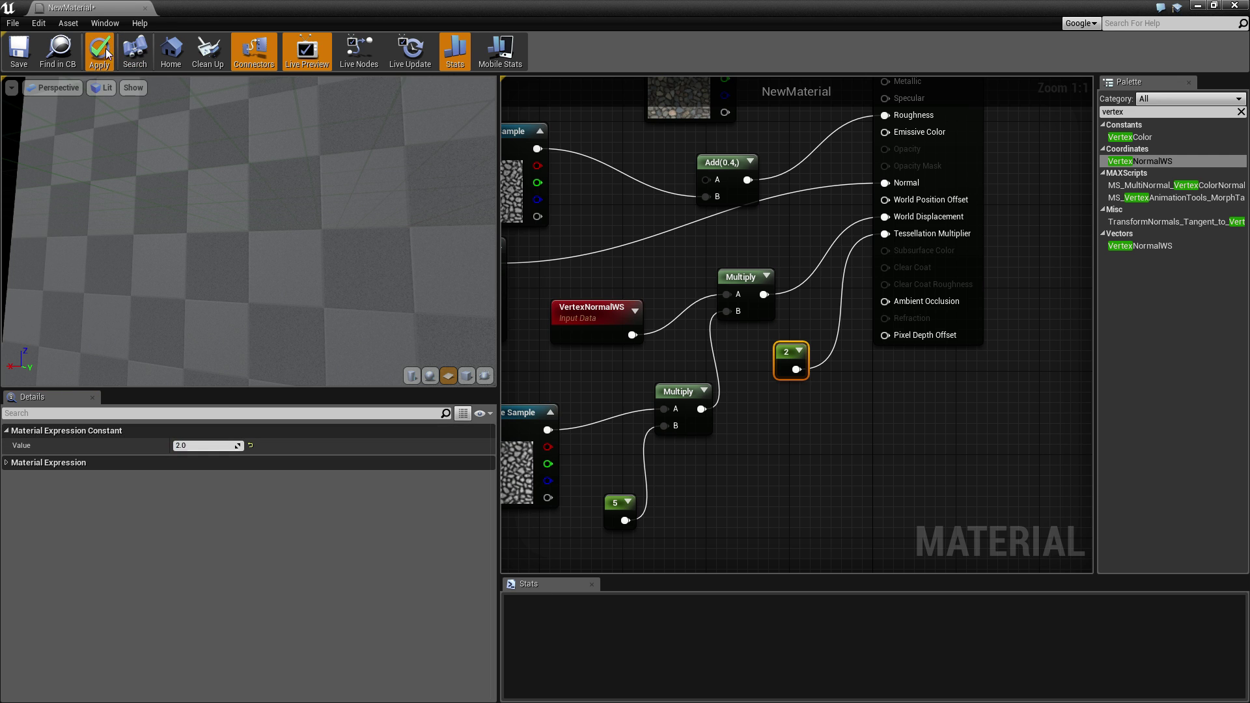
pyautogui.click(145, 8)
pyautogui.moveTo(634, 270); pyautogui.dragTo(634, 269, button='right')
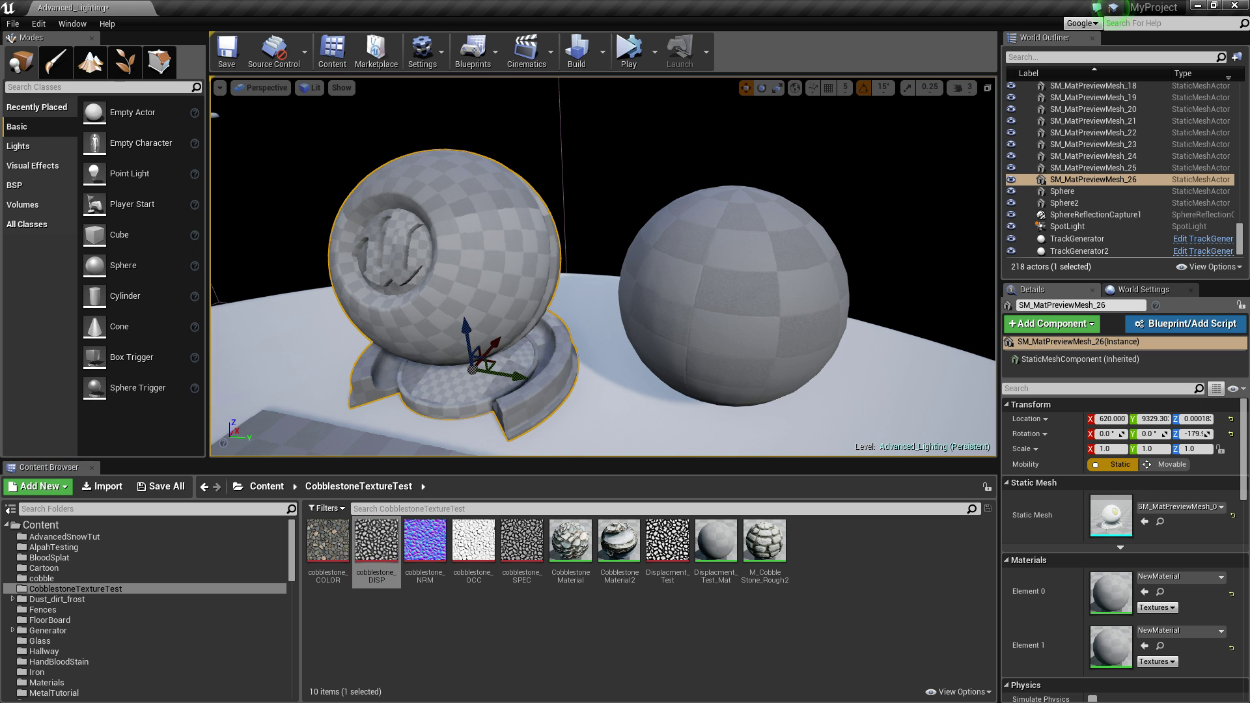
pyautogui.moveTo(758, 216); pyautogui.dragTo(749, 241, button='right')
pyautogui.press('w')
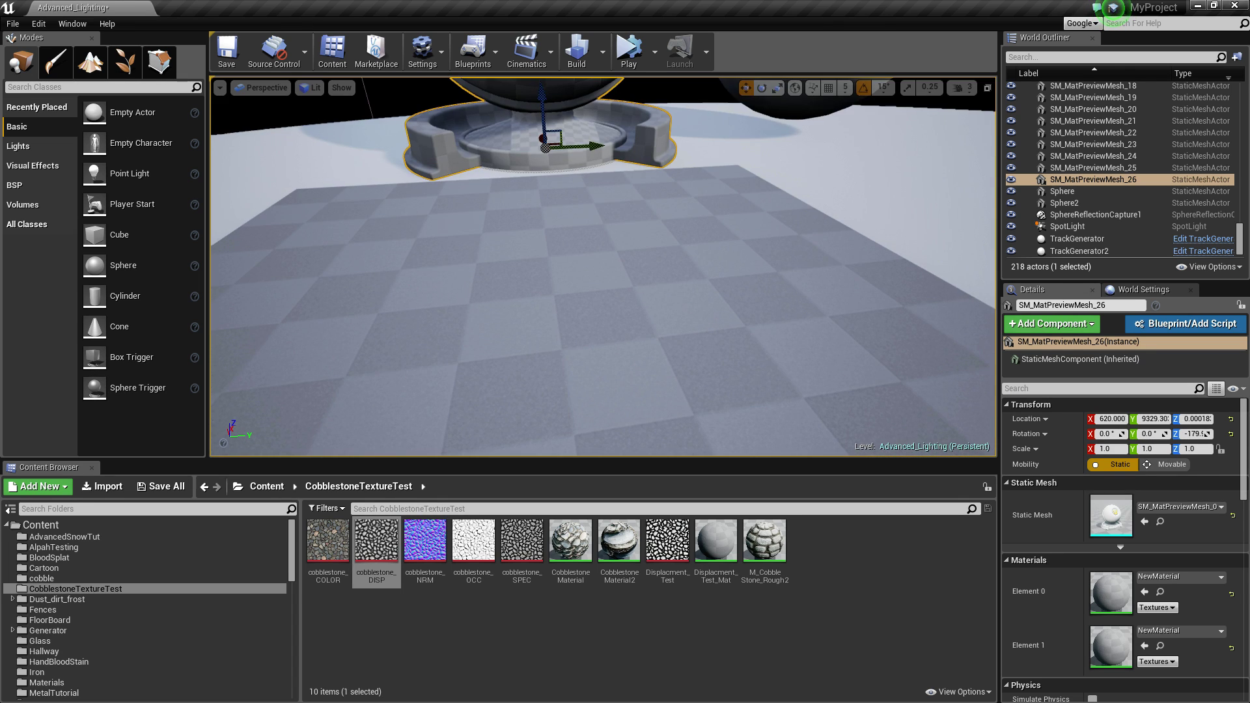
pyautogui.moveTo(579, 238); pyautogui.dragTo(757, 232, button='right')
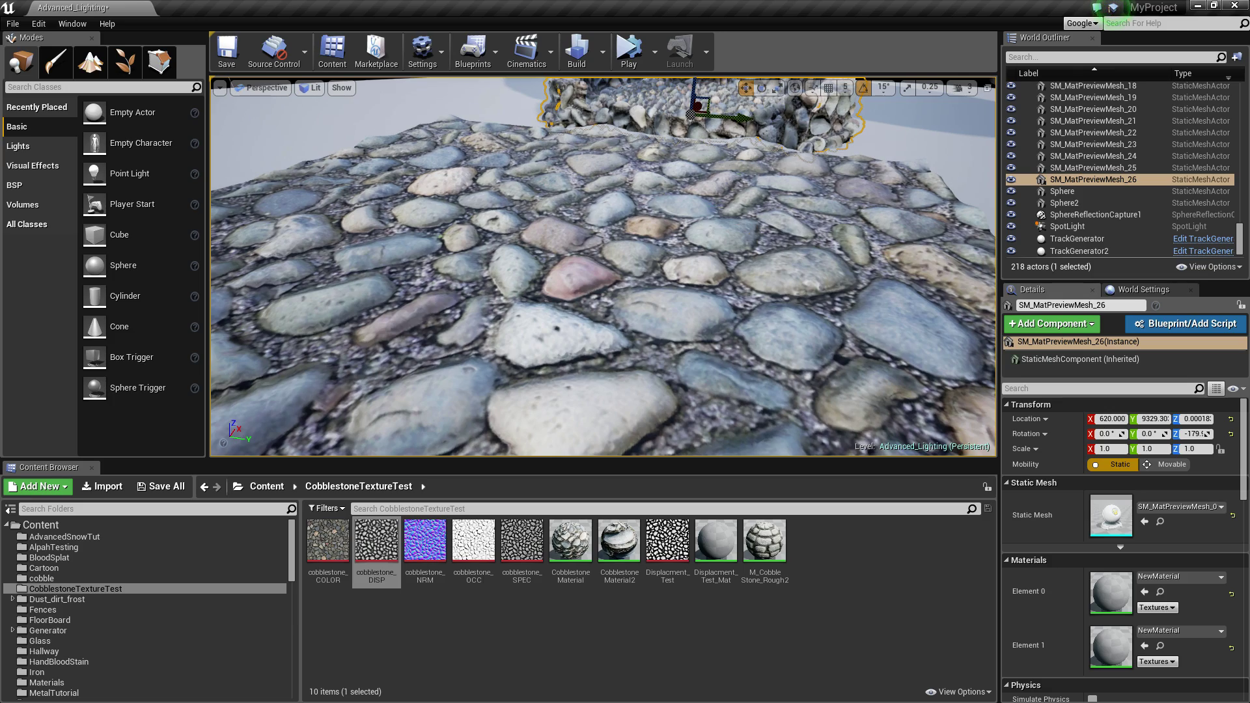
# - Select the cobblestone plane in the level and reopen its NewMaterial in the material editor
pyautogui.moveTo(603, 267); pyautogui.dragTo(580, 192, button='right')
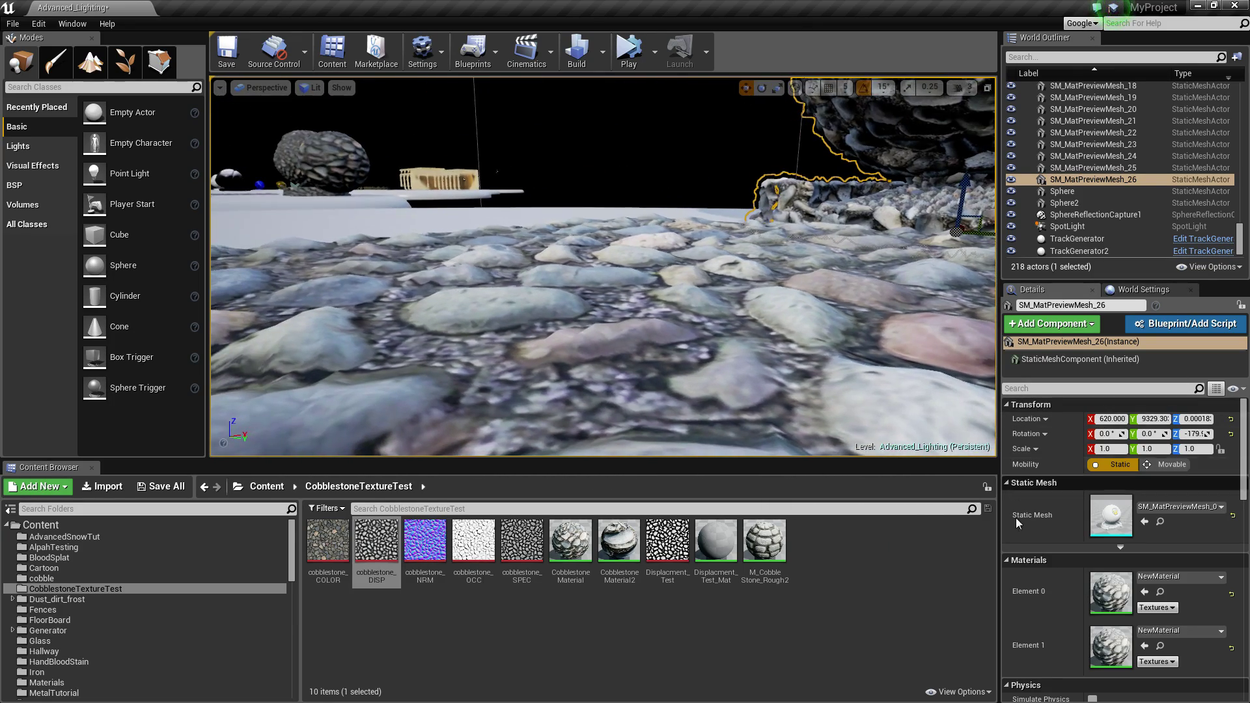
pyautogui.doubleClick(1119, 596)
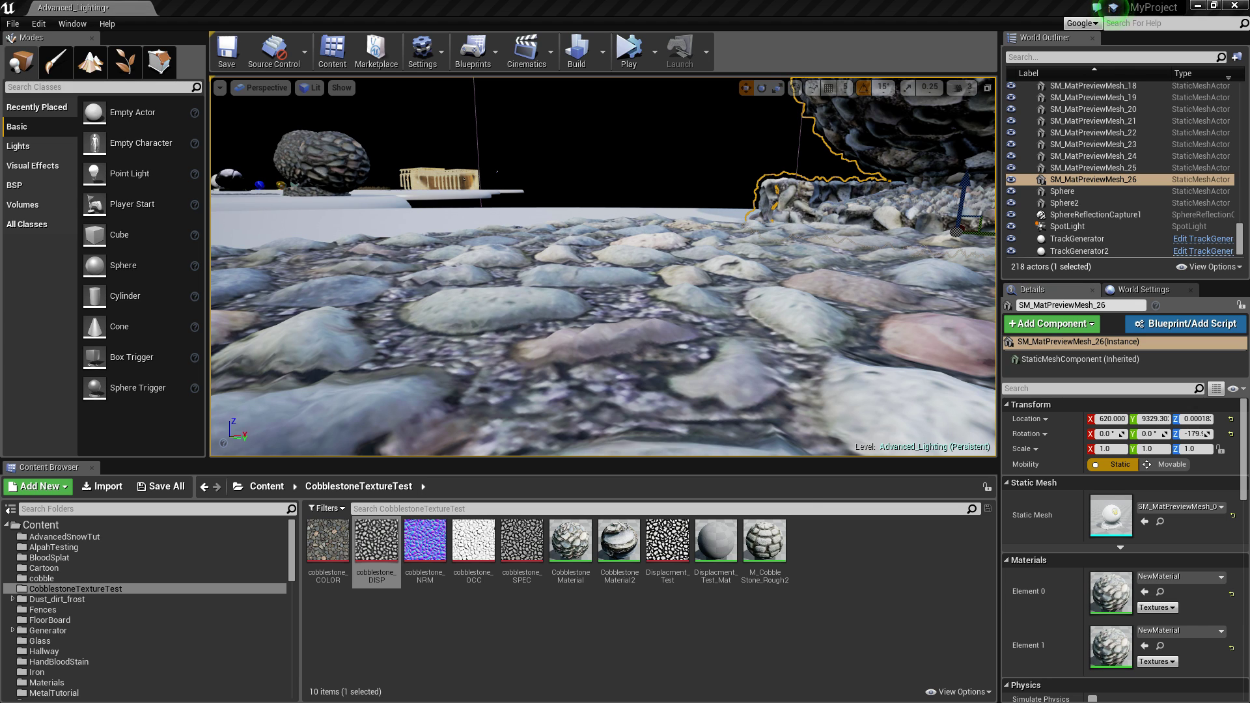
pyautogui.click(745, 397)
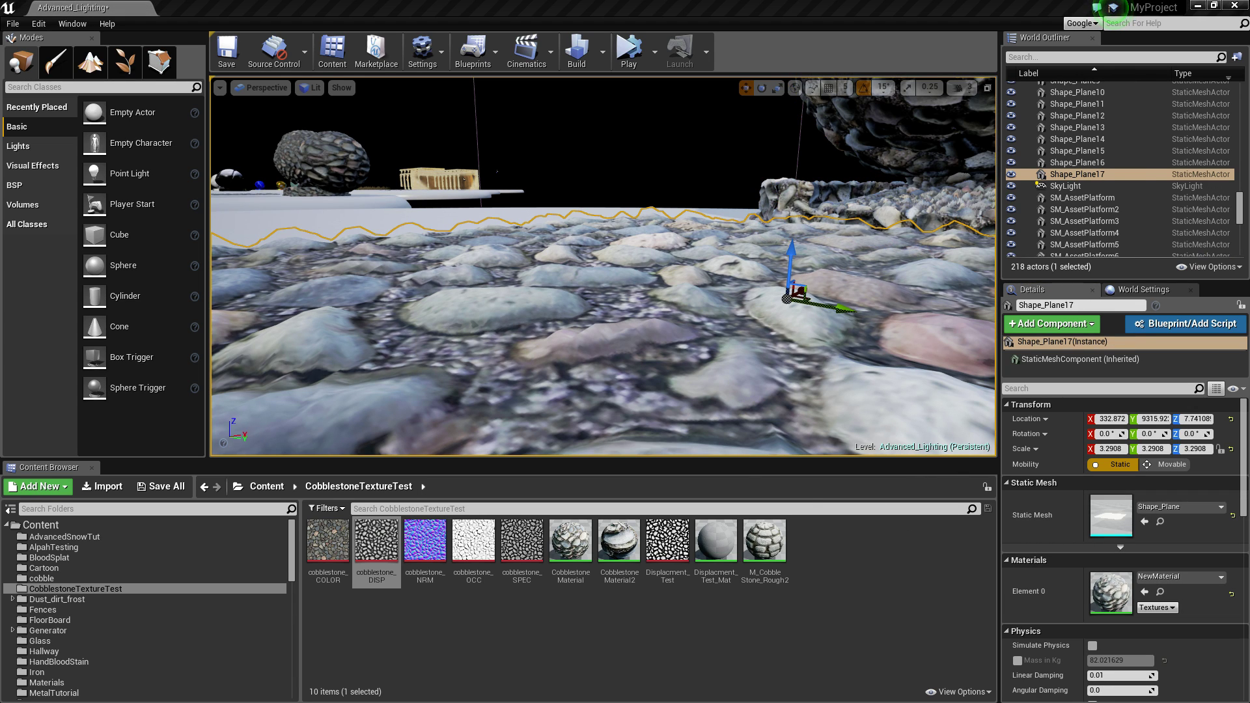
pyautogui.click(260, 8)
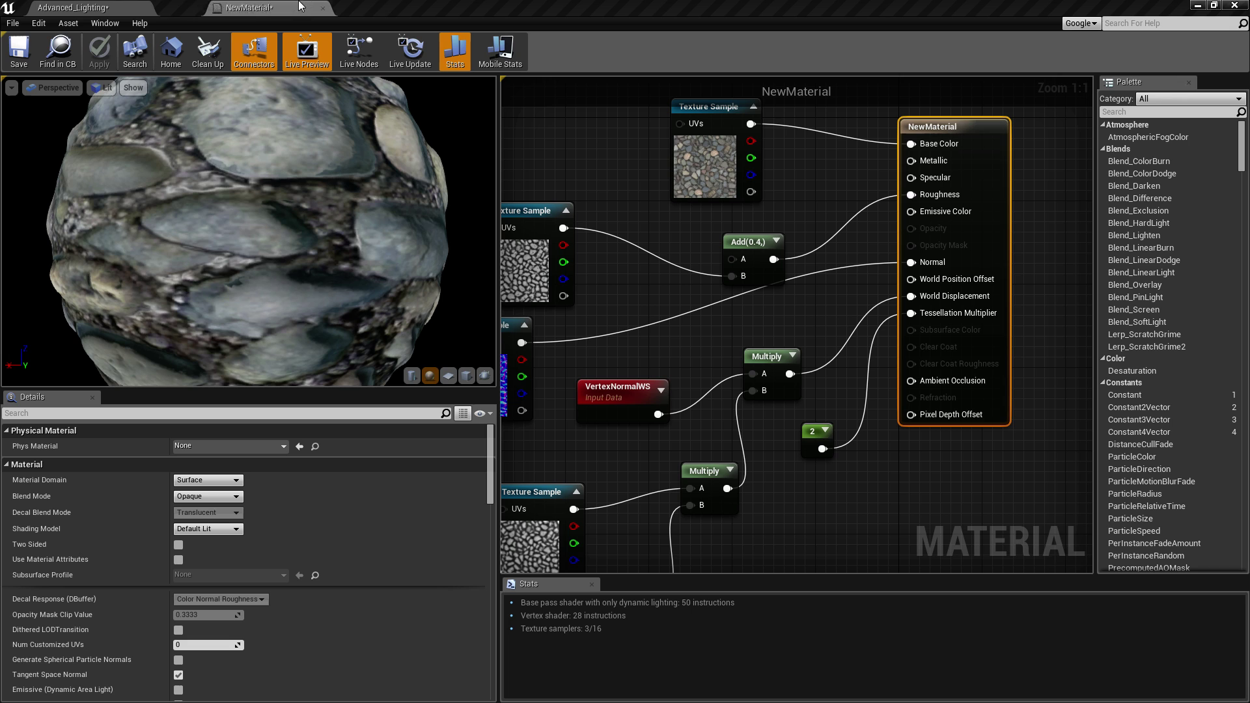
# - Set the constant feeding input B of the displacement texture's Multiply node to 10 and apply the change
pyautogui.click(603, 401)
pyautogui.moveTo(617, 454); pyautogui.dragTo(663, 300, button='right')
pyautogui.click(697, 433)
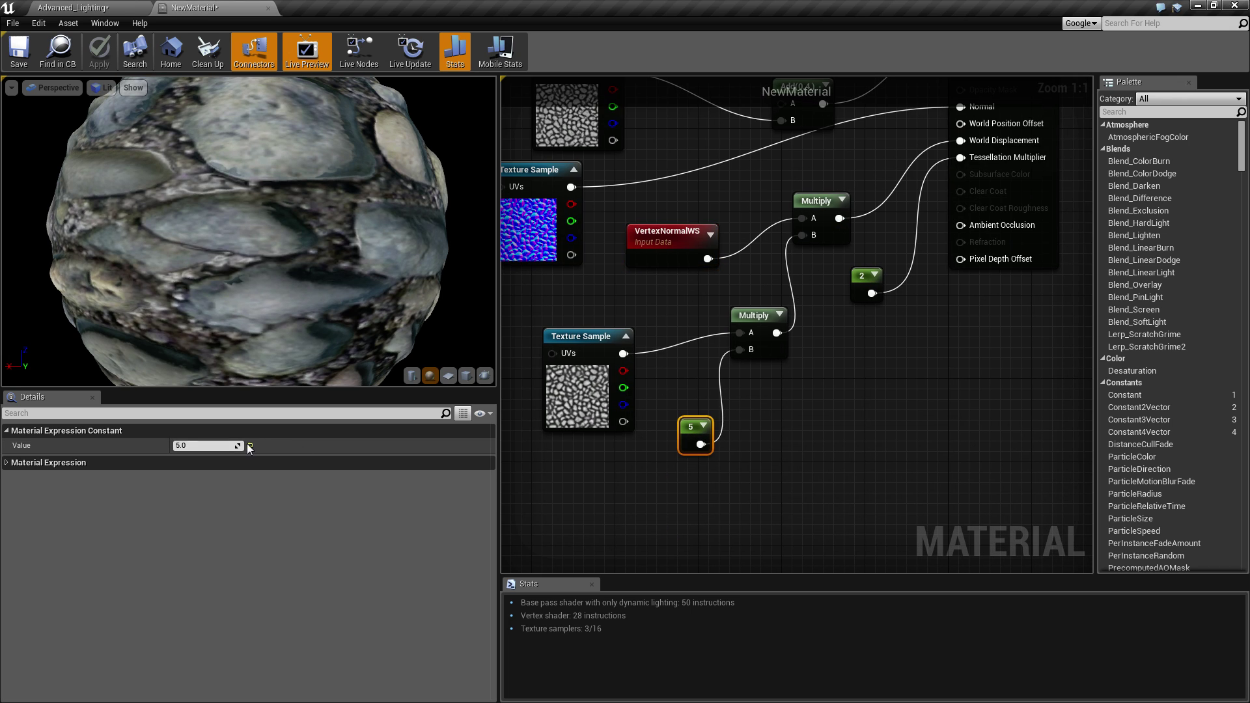
pyautogui.click(239, 446)
pyautogui.write('10')
pyautogui.press('Return')
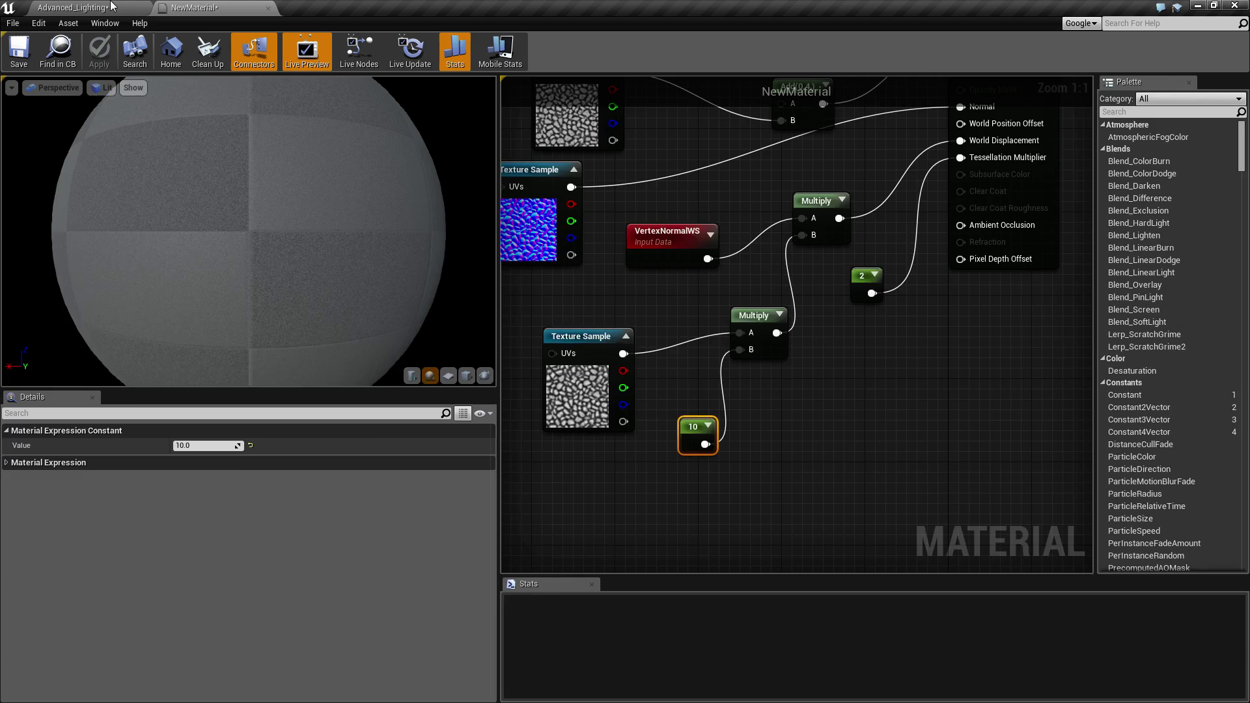
# - Return to the level and examine the tessellated cobblestone plane and preview mesh in Wireframe view mode
pyautogui.click(110, 7)
pyautogui.moveTo(602, 266); pyautogui.dragTo(690, 241, button='right')
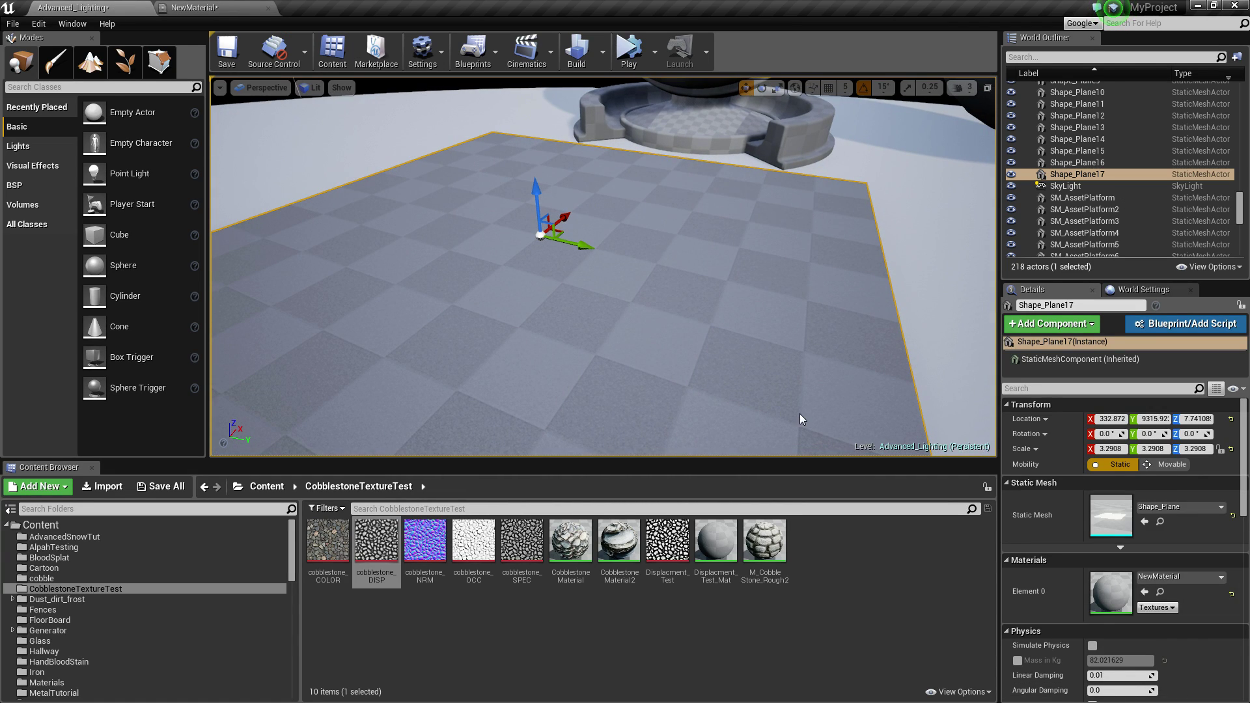
pyautogui.click(311, 87)
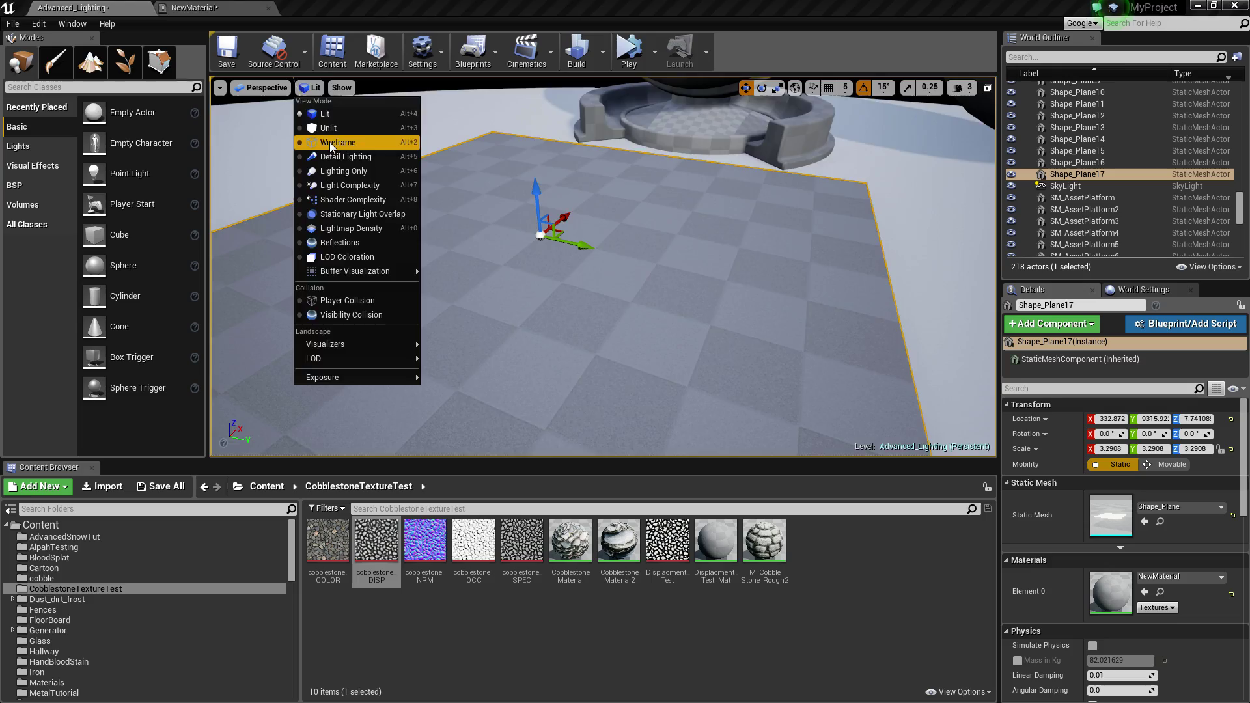
pyautogui.click(319, 144)
pyautogui.moveTo(603, 267); pyautogui.dragTo(348, 300, button='right')
# - Switch the viewport back to Lit view mode and inspect the displaced cobblestones on the preview mesh and plane
pyautogui.click(313, 88)
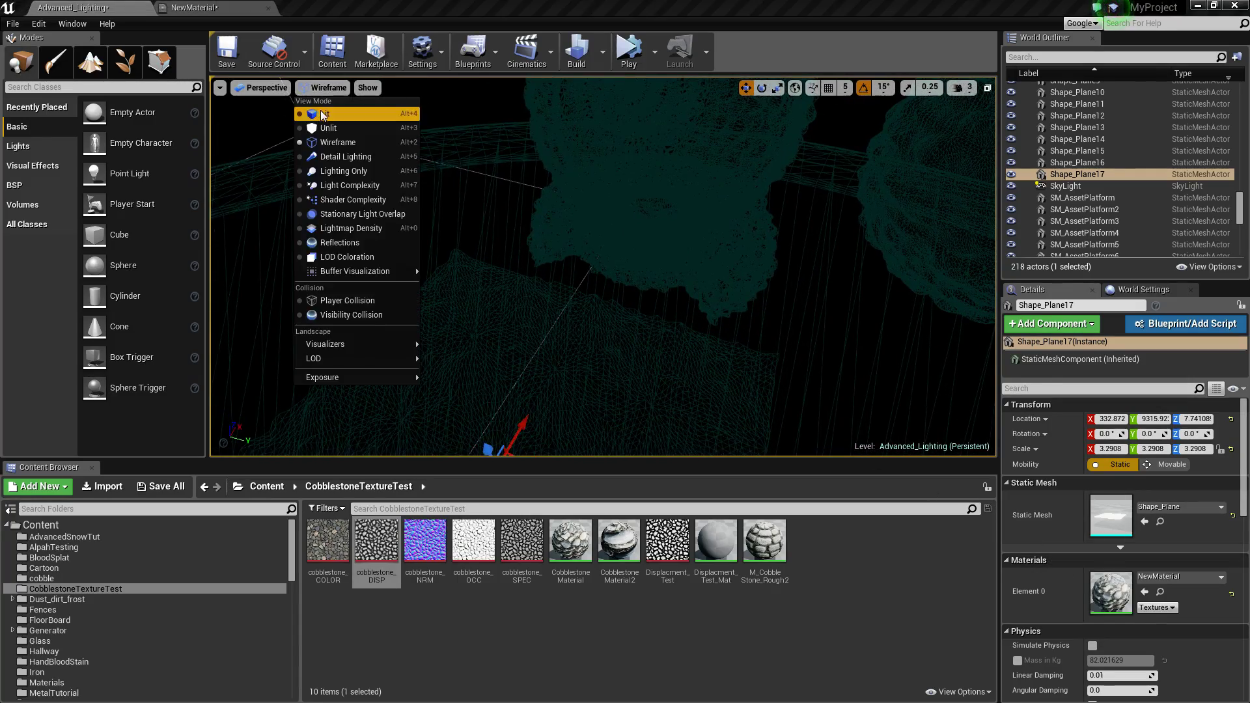
pyautogui.click(326, 107)
pyautogui.moveTo(481, 267); pyautogui.dragTo(573, 208, button='right')
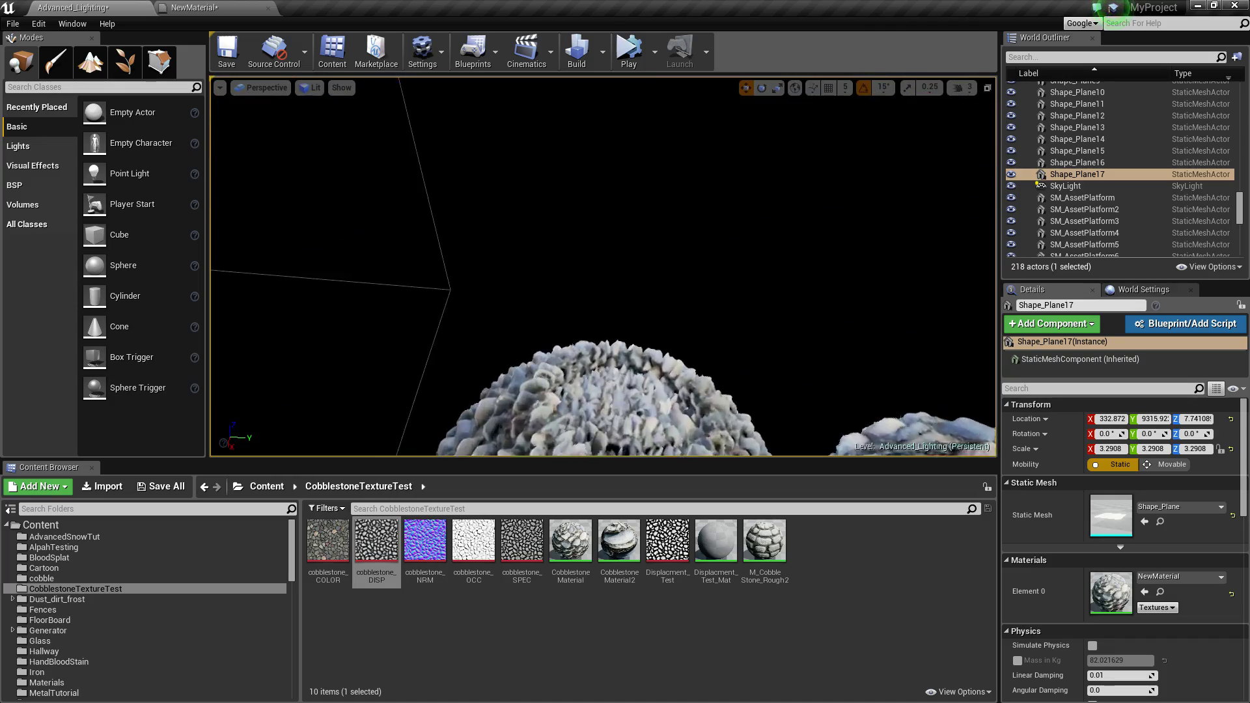
pyautogui.moveTo(596, 257); pyautogui.dragTo(670, 311, button='right')
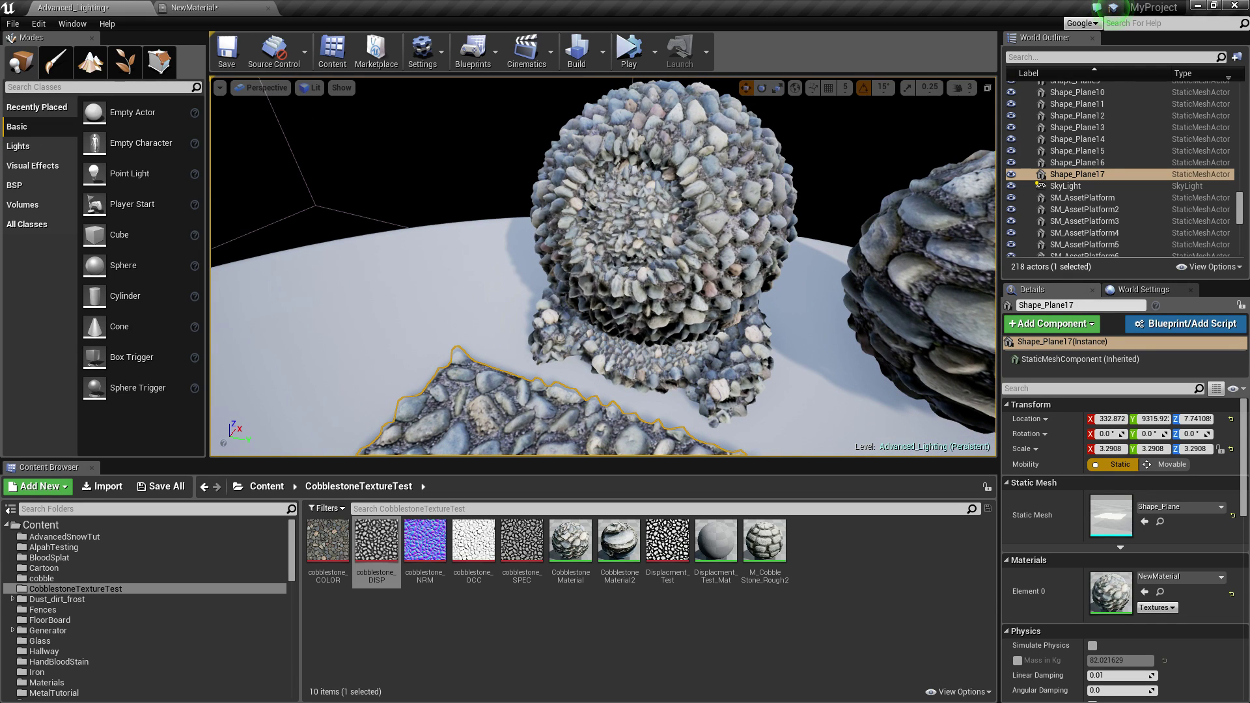